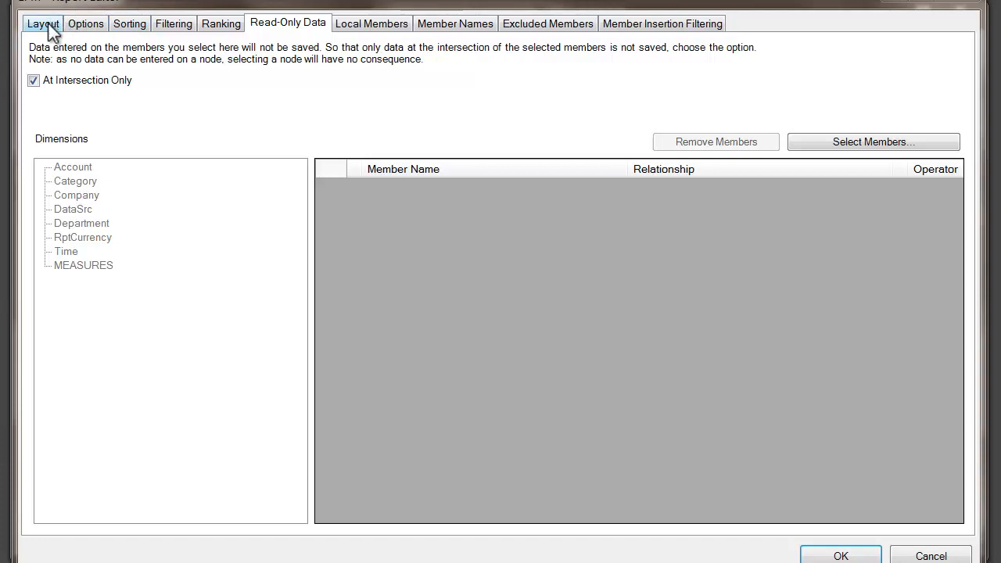
Step: Close the report editor and examine the account rows and period cells of the EPM report
click(48, 168)
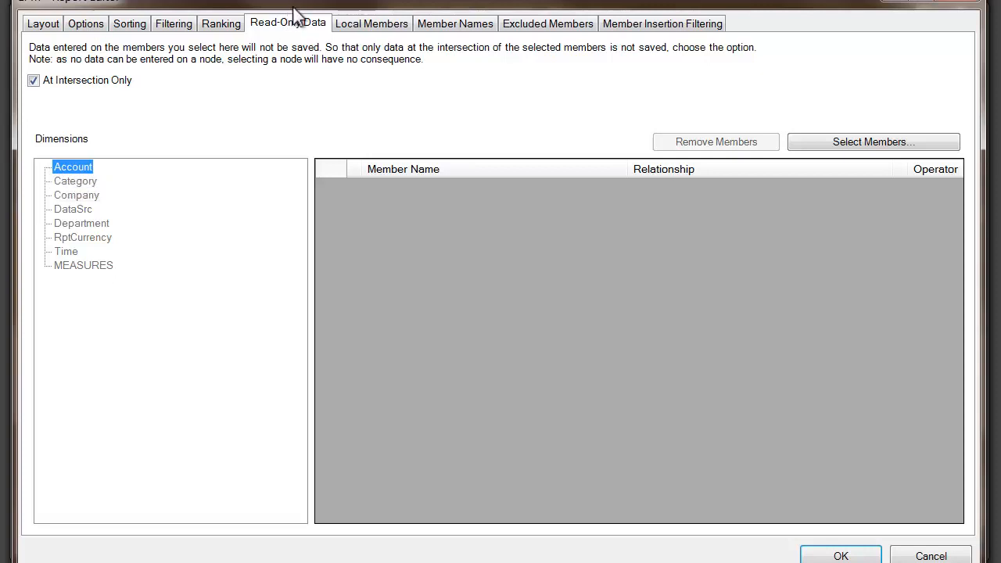
click(905, 556)
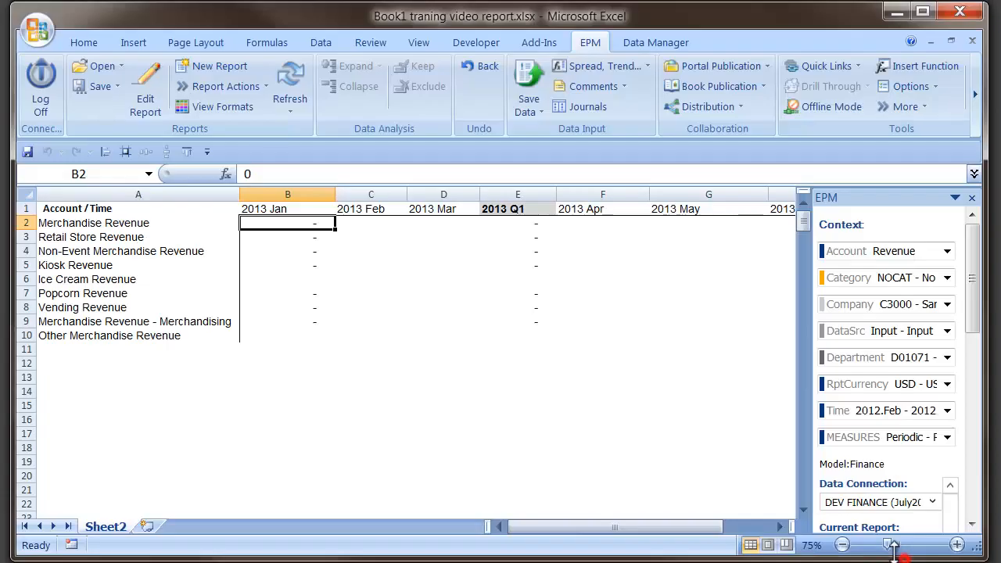
click(152, 251)
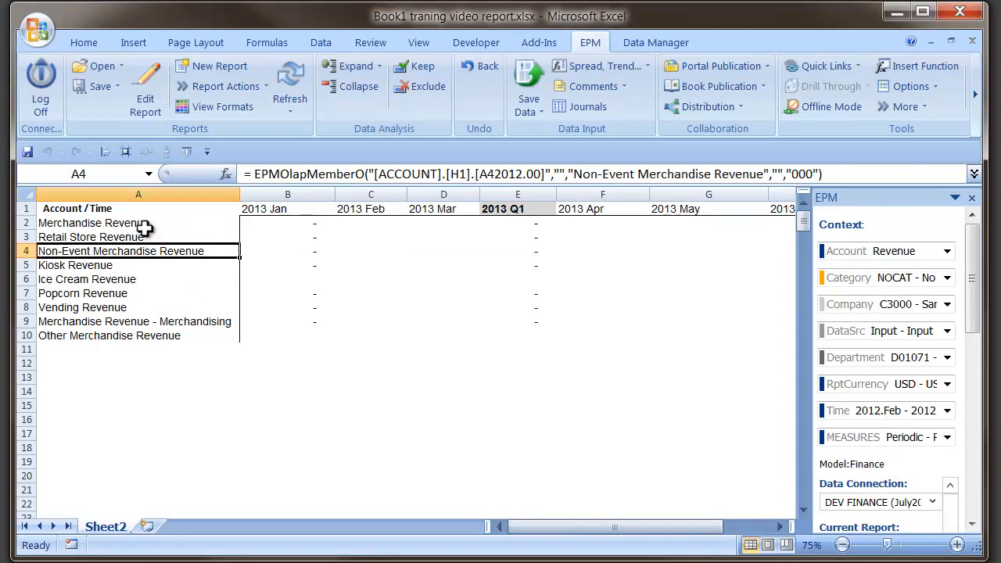
drag(145, 227, 163, 336)
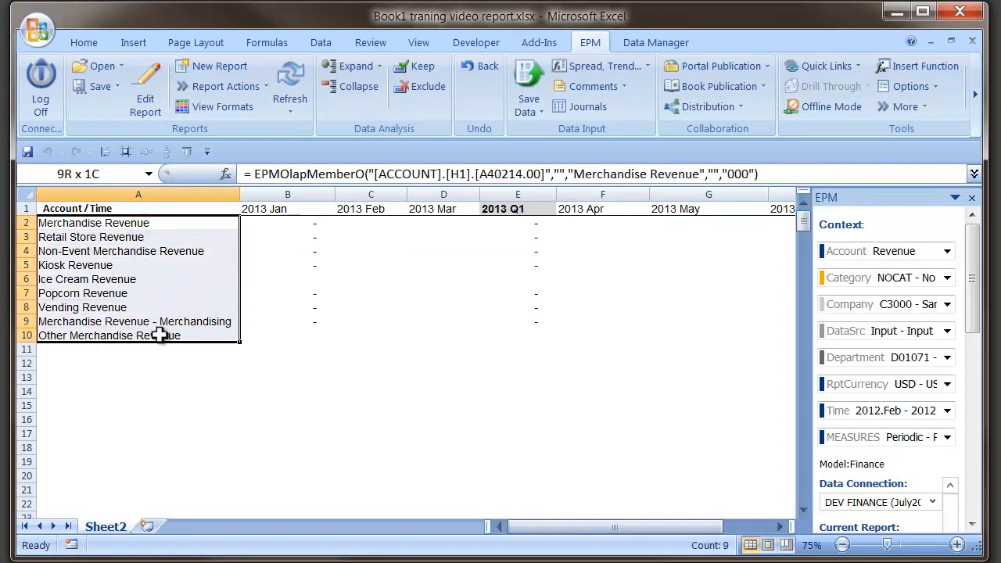
drag(264, 217, 777, 201)
click(509, 222)
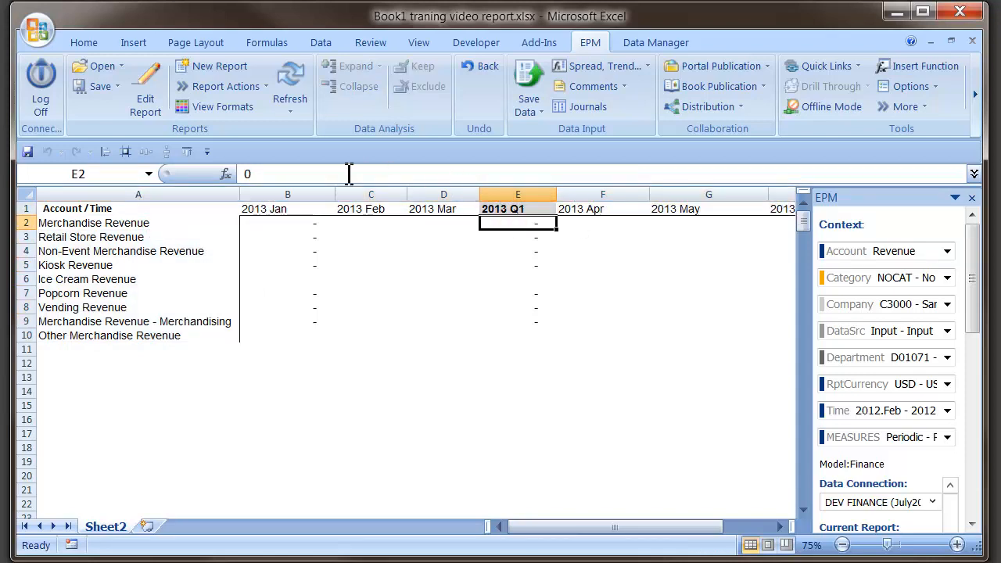
click(294, 223)
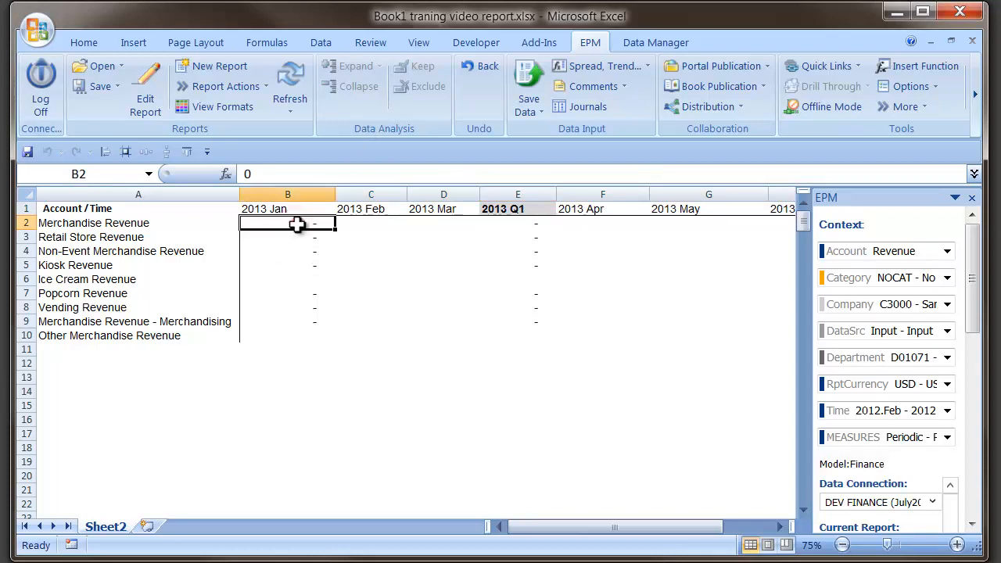
Step: Enter 10 for 2013 Jan in Merchandise, Retail Store and Non-Event Merchandise Revenue at once
drag(296, 223, 291, 251)
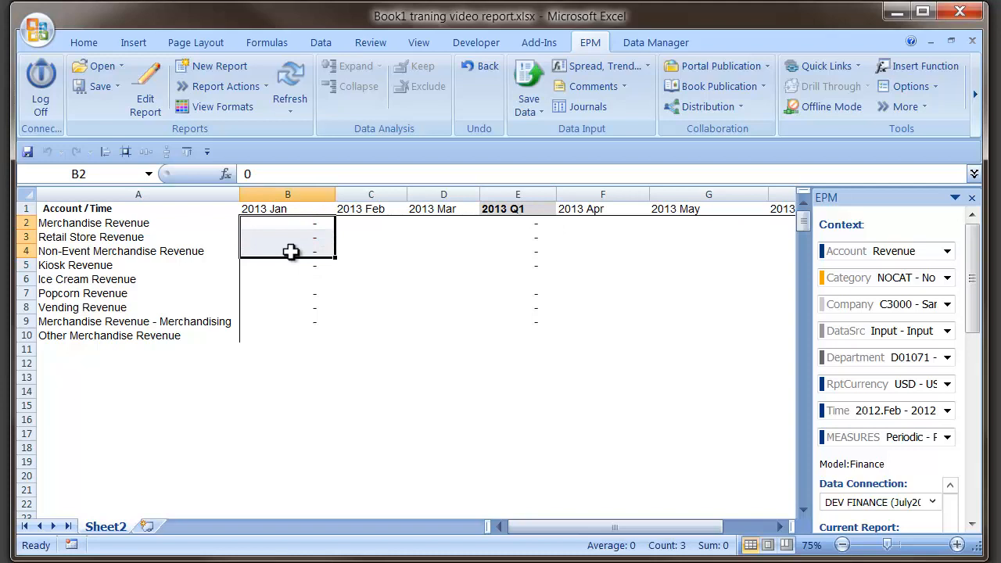
text(10)
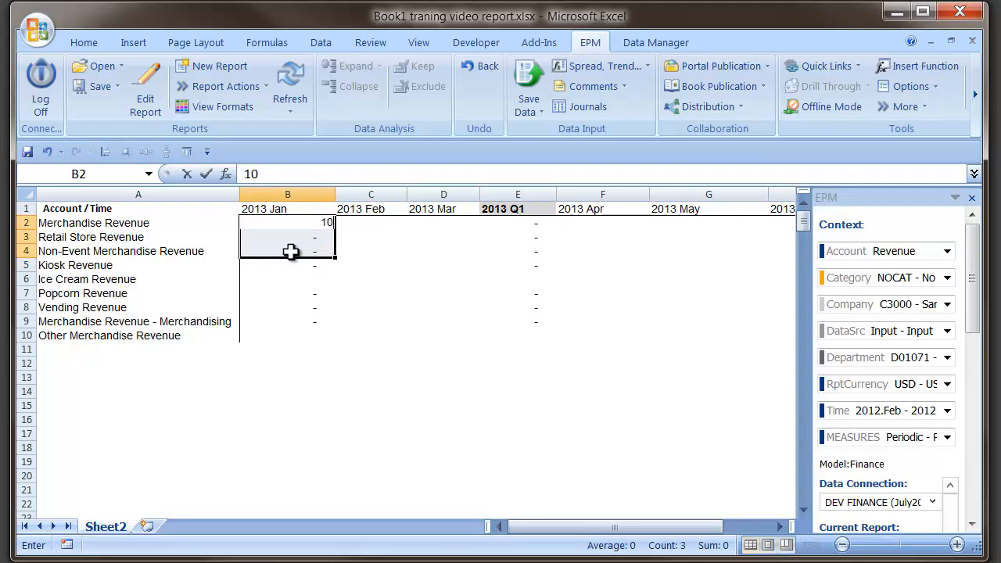
key(ctrl+Return)
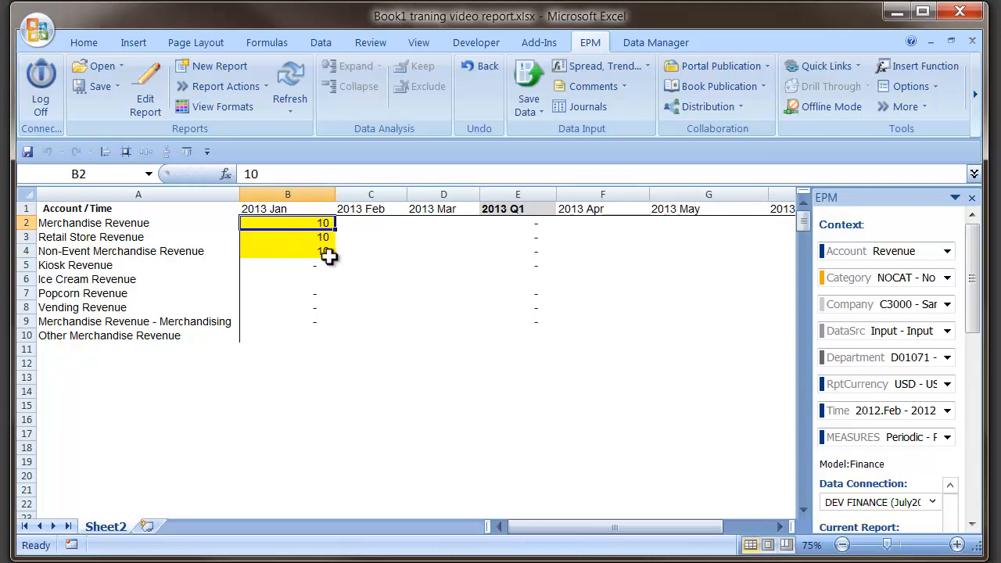
Step: Save the changed January values to the Finance model and close the save results
click(328, 256)
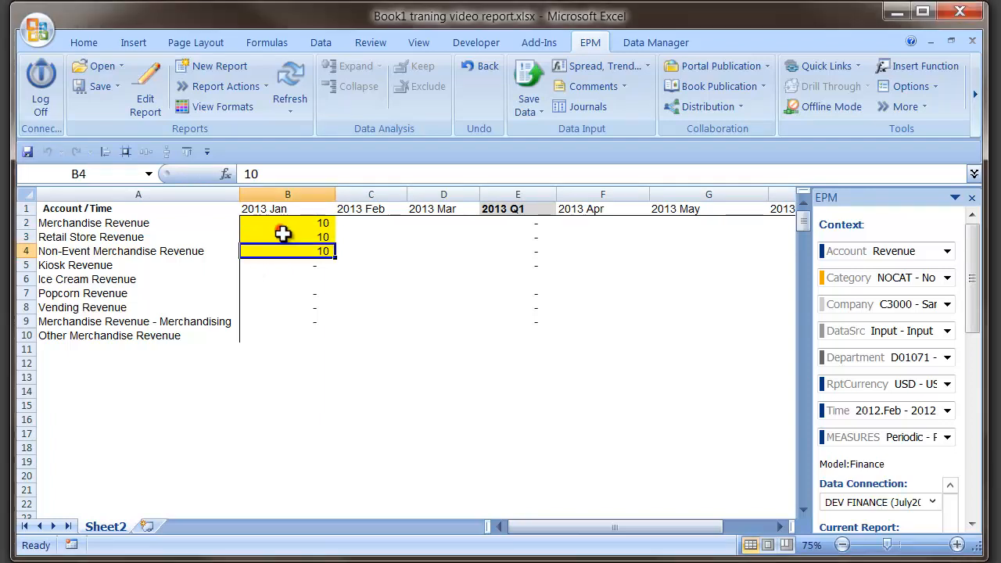
click(284, 234)
click(285, 223)
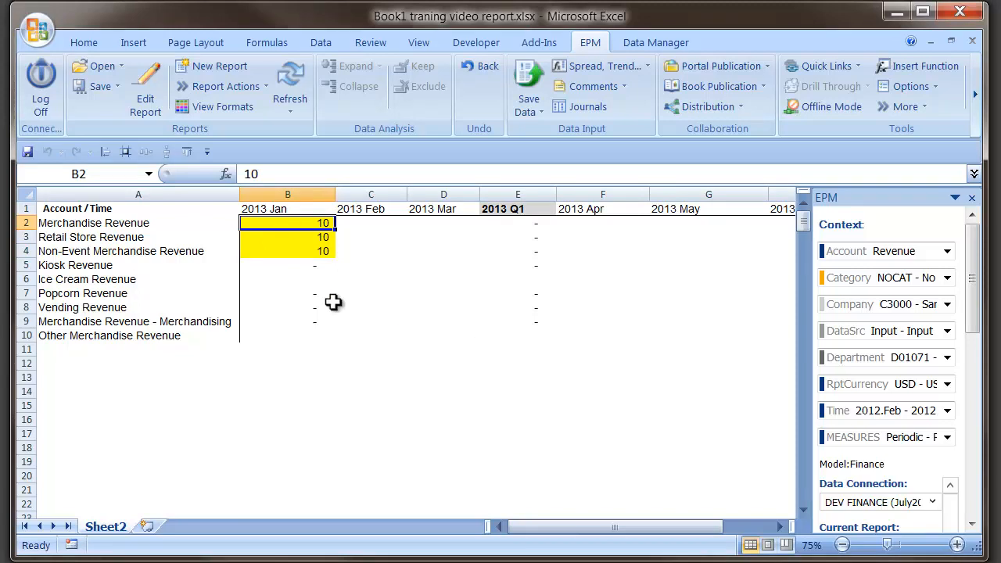
click(522, 71)
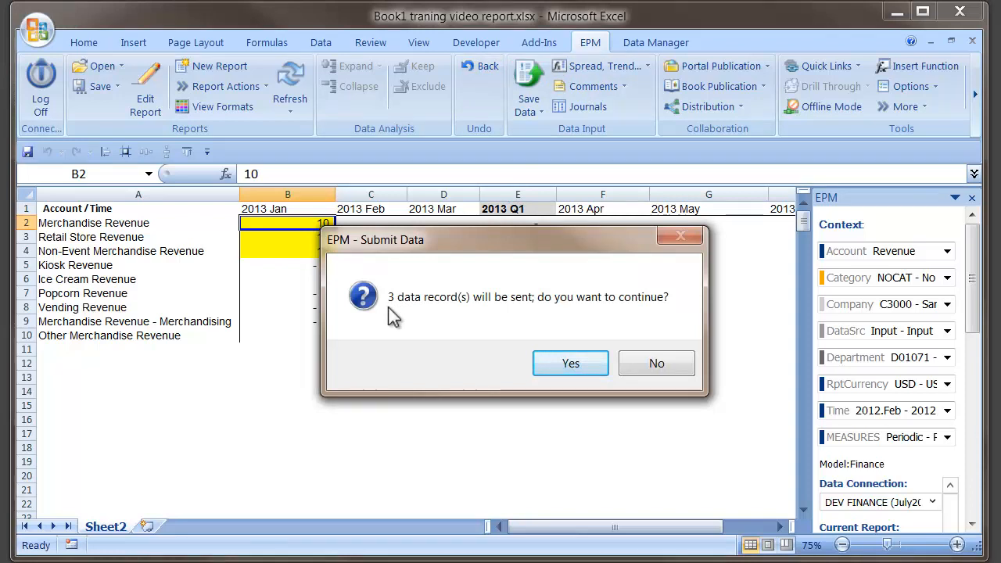
click(585, 369)
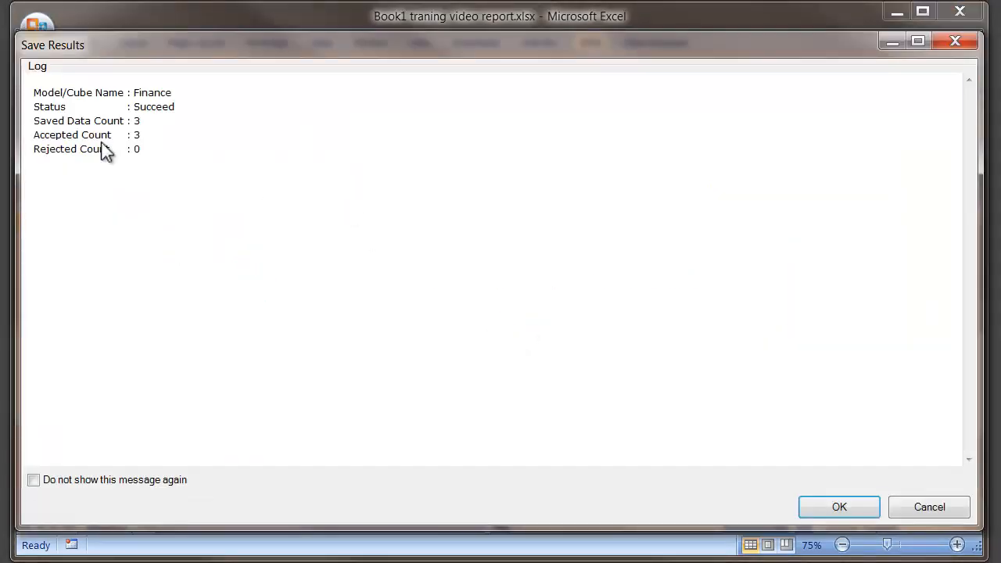
click(864, 513)
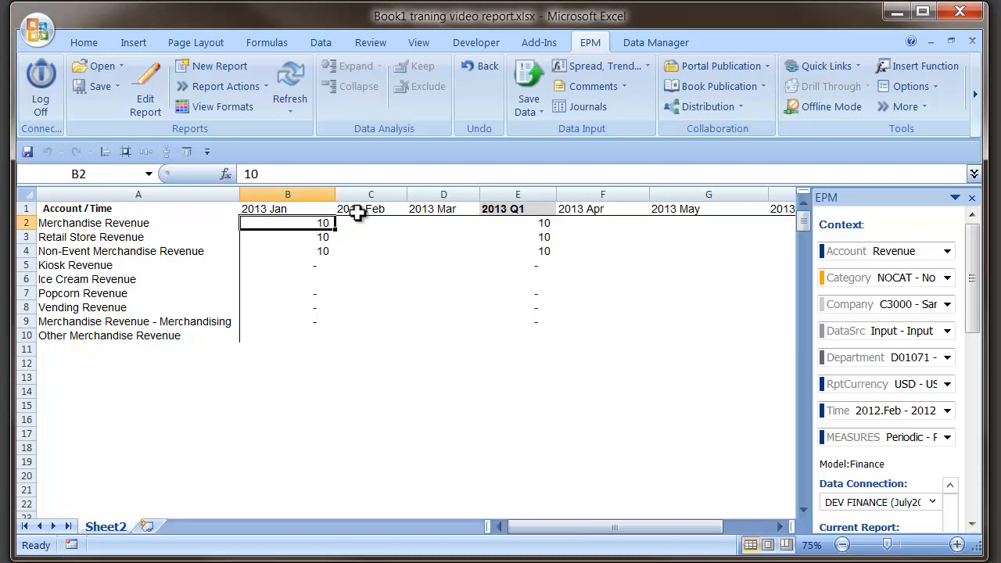
Step: Open the report's Read-Only Data settings and clear At Intersection Only
click(42, 223)
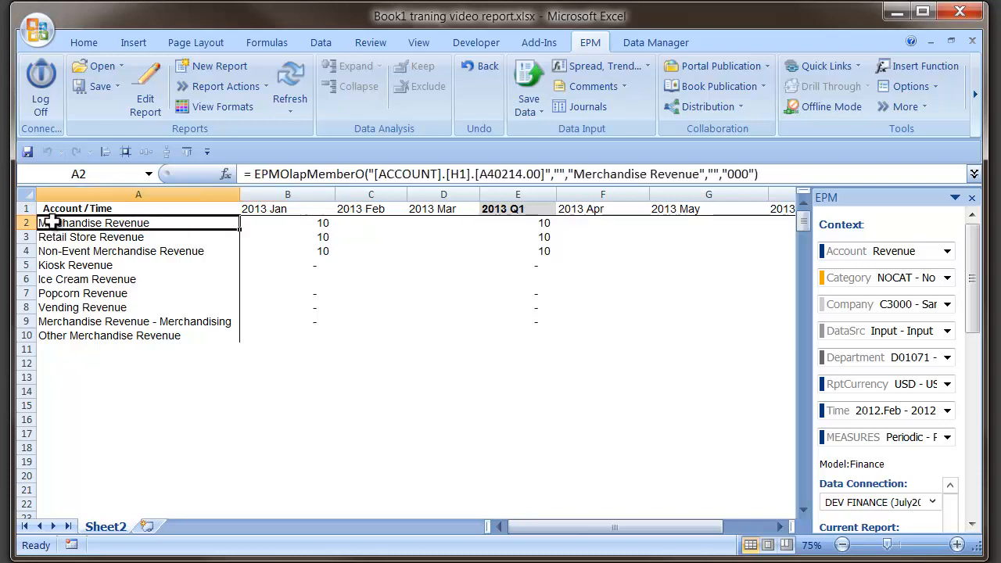
click(317, 223)
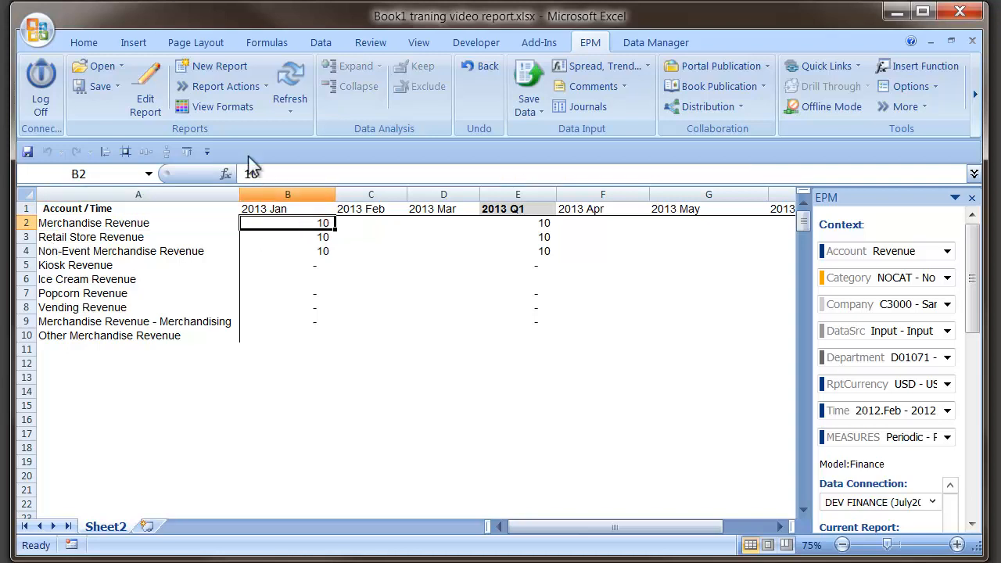
click(151, 86)
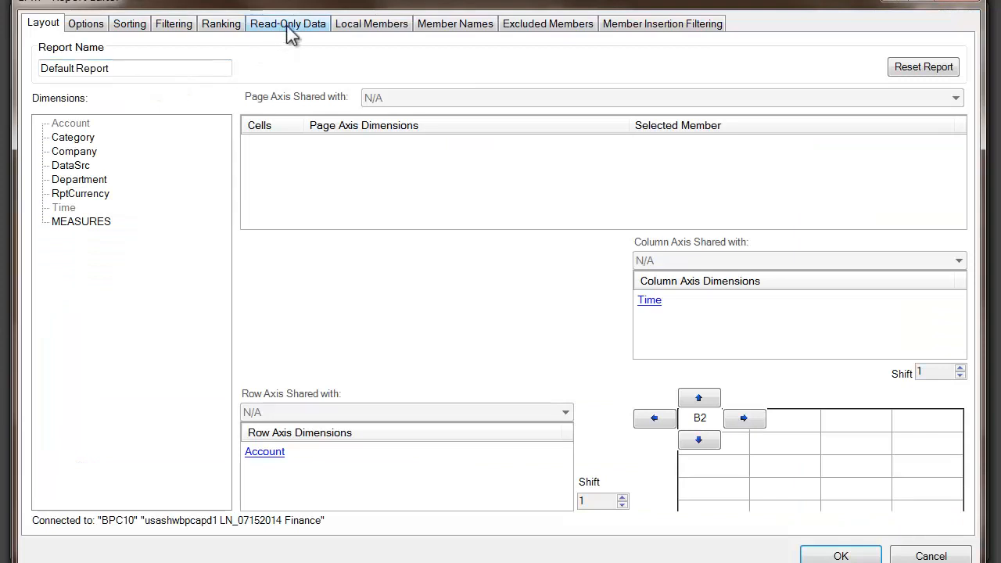
click(287, 28)
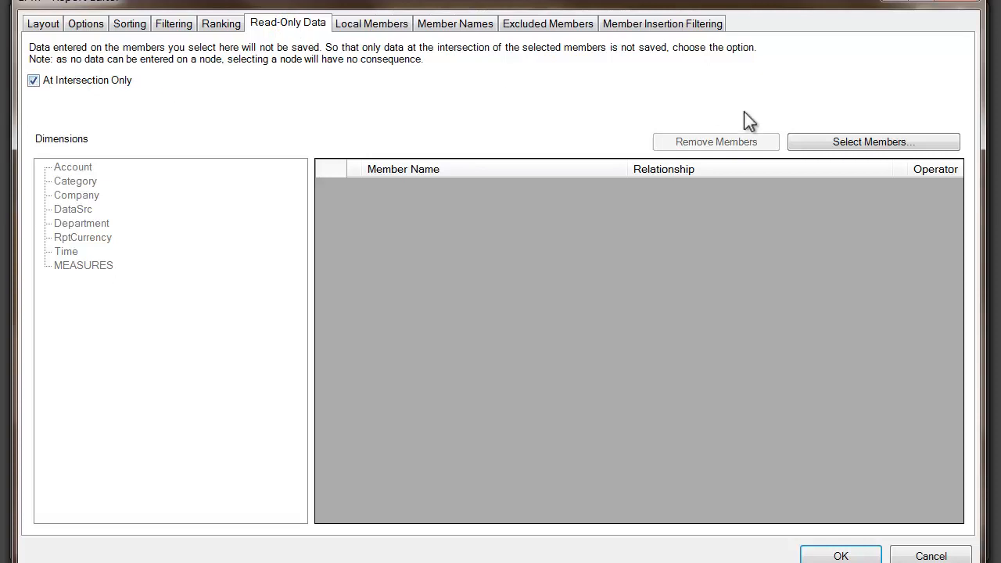
click(34, 81)
Step: Open the Account member selector and expand Net Income Attributable down to the individual revenue accounts
click(794, 141)
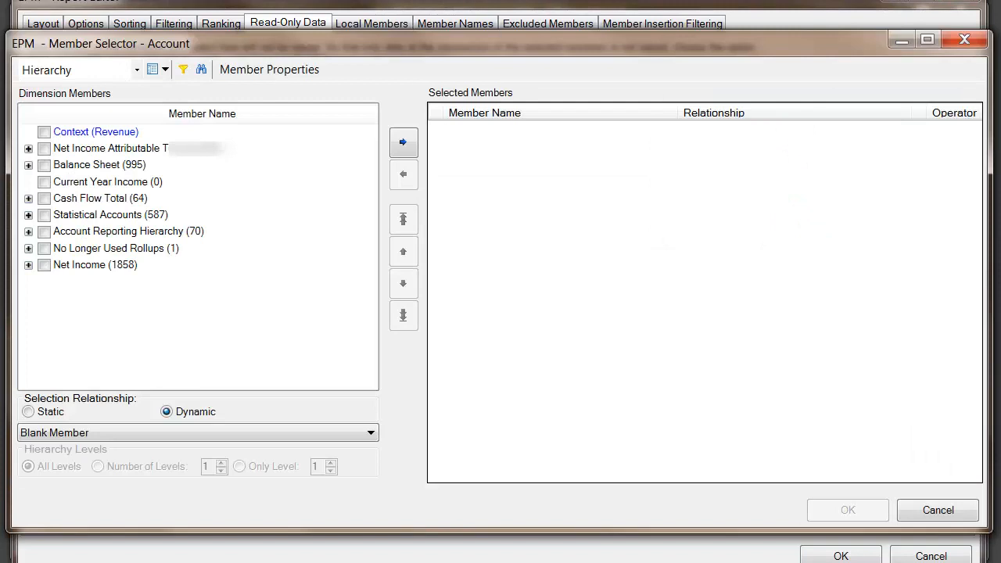
click(28, 148)
click(46, 164)
click(66, 182)
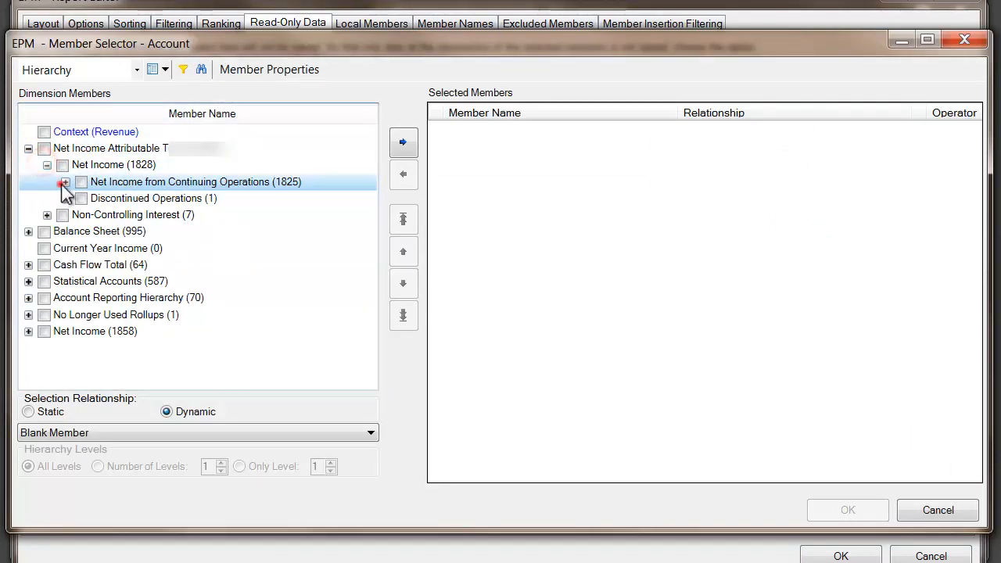
click(83, 198)
click(103, 214)
click(121, 231)
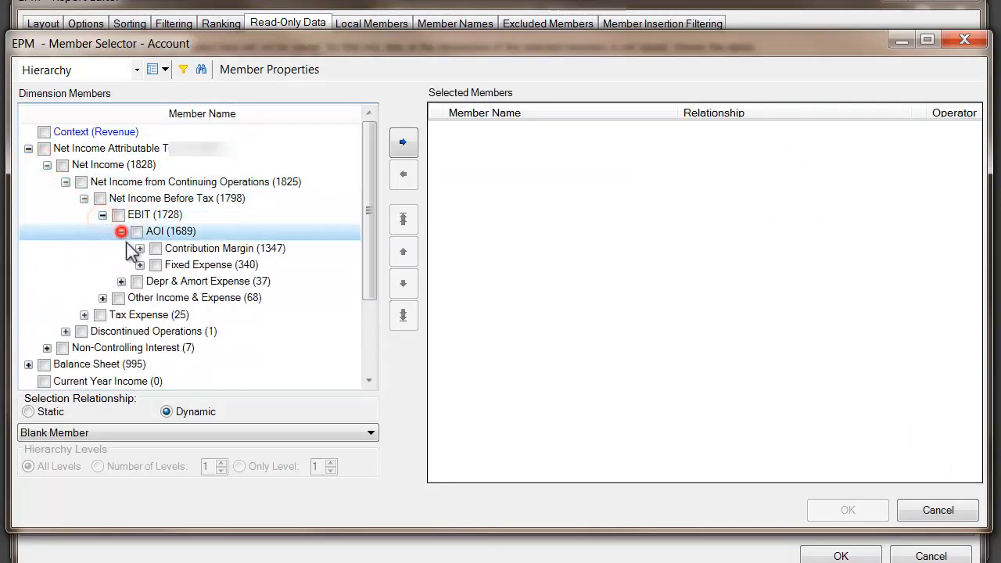
click(139, 248)
click(158, 264)
scroll(234, 307, down, 3)
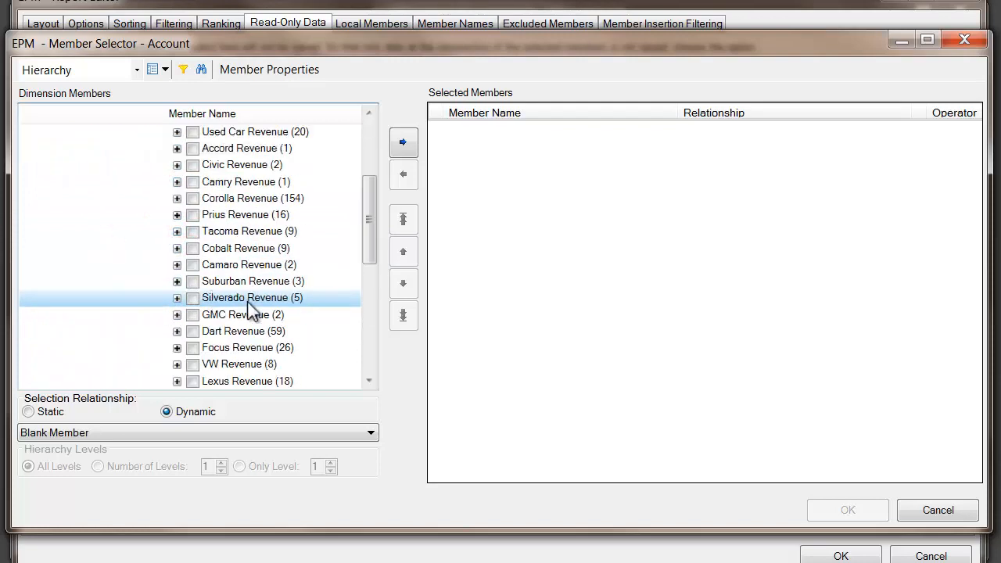
Step: Add Merchandise Revenue under Cobalt Revenue as a read-only Account member and apply the report changes
click(177, 248)
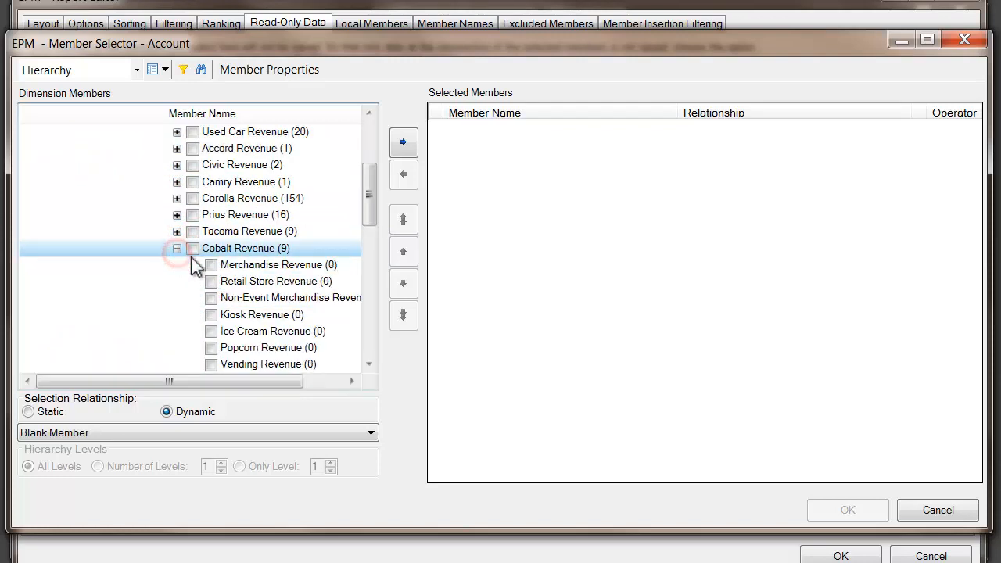
click(211, 264)
click(401, 143)
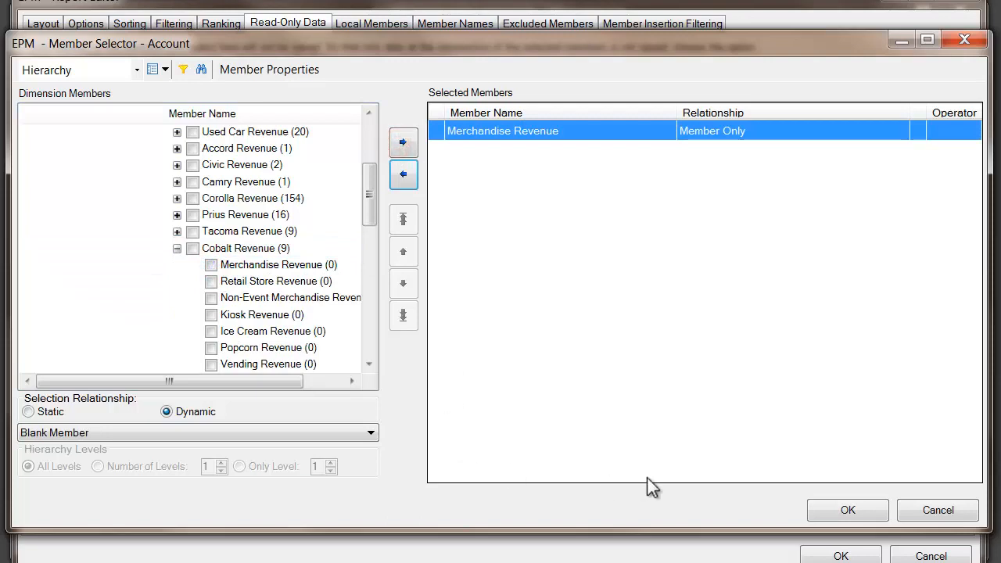
click(831, 512)
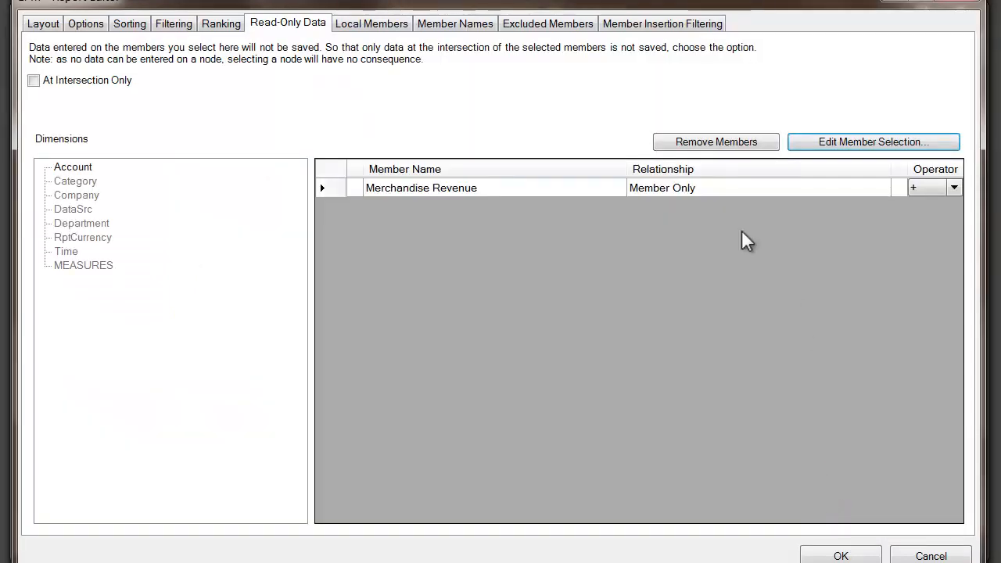
click(840, 556)
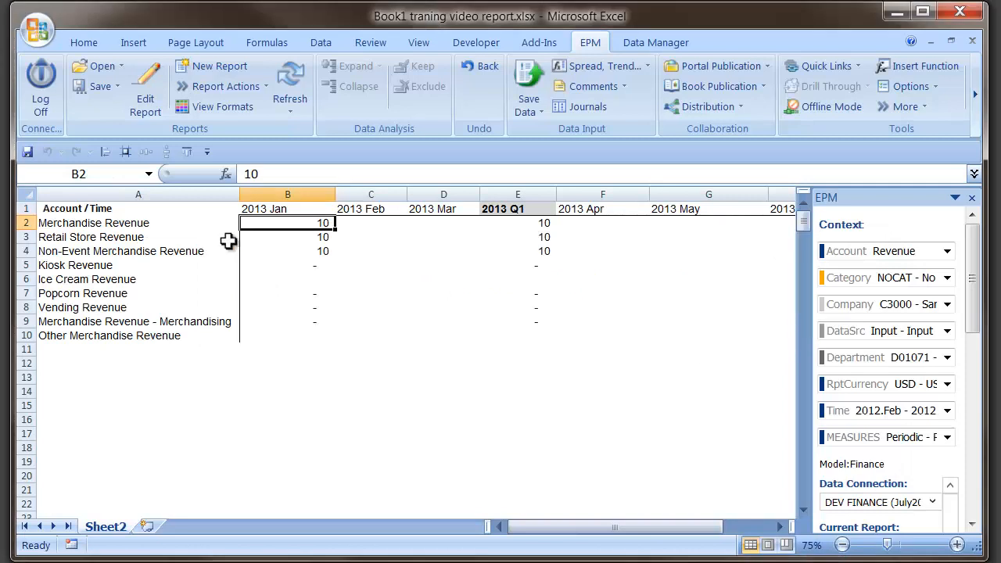
Step: Enter 12 for 2013 Jan in Merchandise, Retail Store and Non-Event Merchandise Revenue at once
drag(299, 223, 298, 251)
text(1)
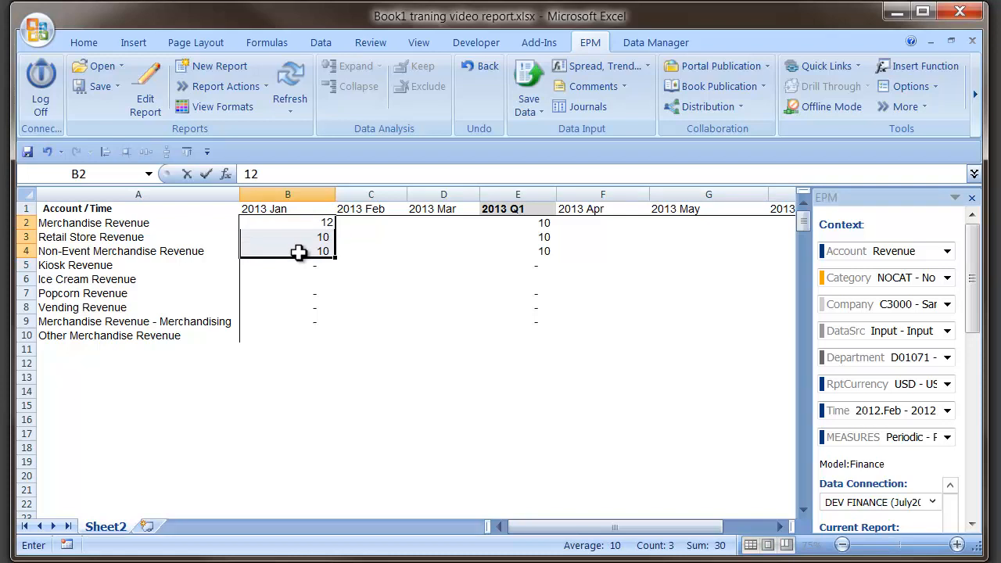
key(ctrl+Return)
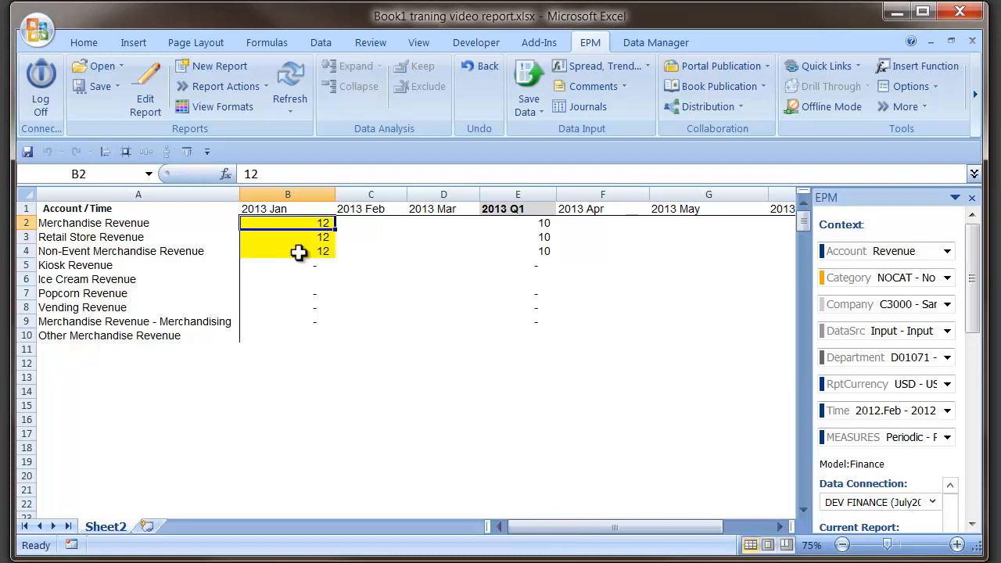
Step: Save the new January values to the Finance model and close the save results
click(529, 93)
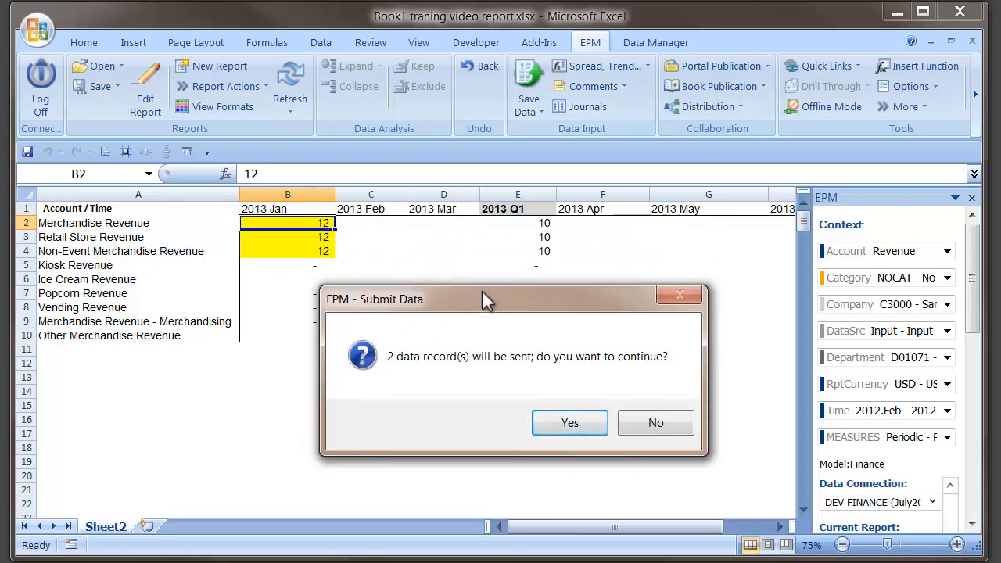
click(562, 424)
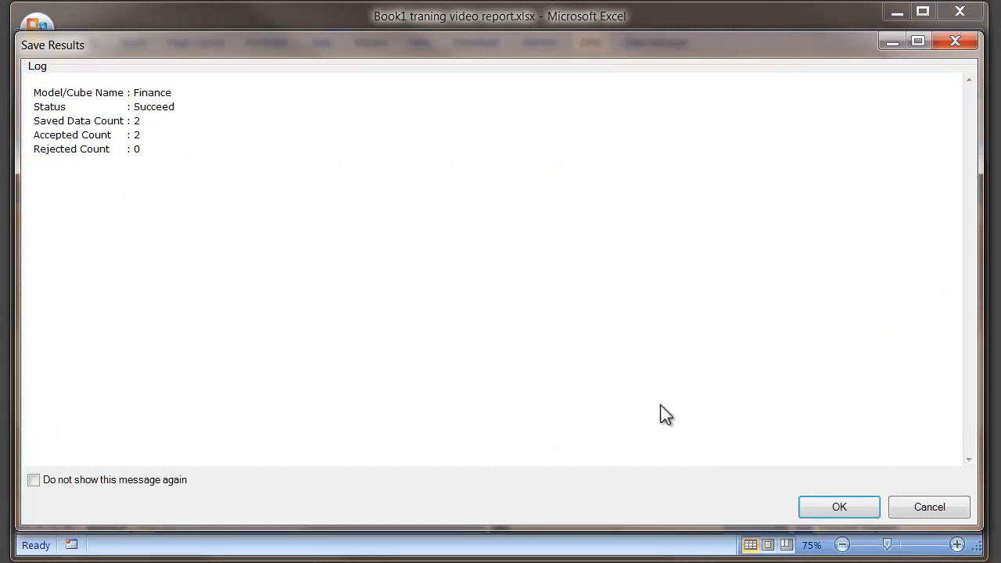
click(809, 516)
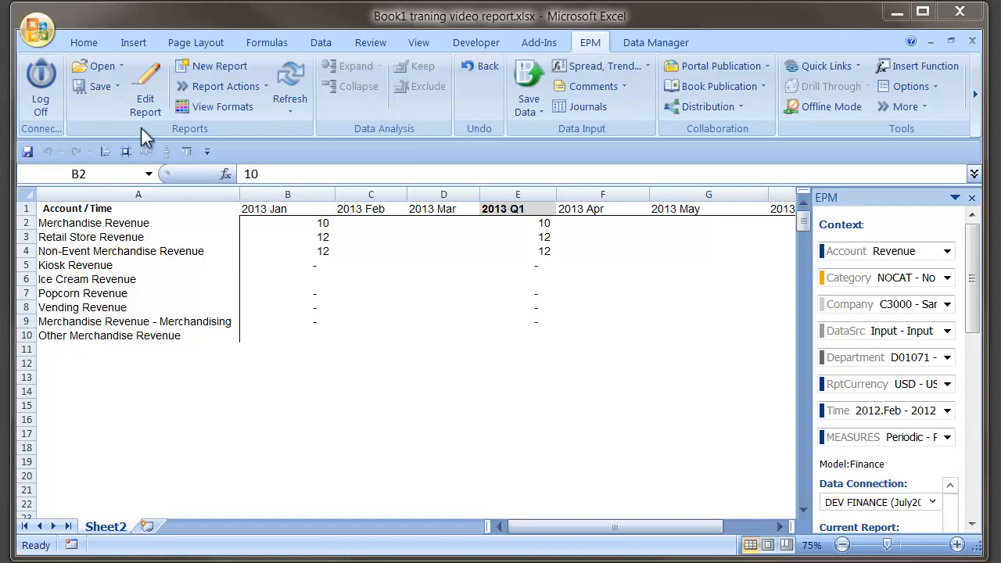
Step: Enable Calculate Parents in Hierarchies in the report options and apply the change
click(514, 224)
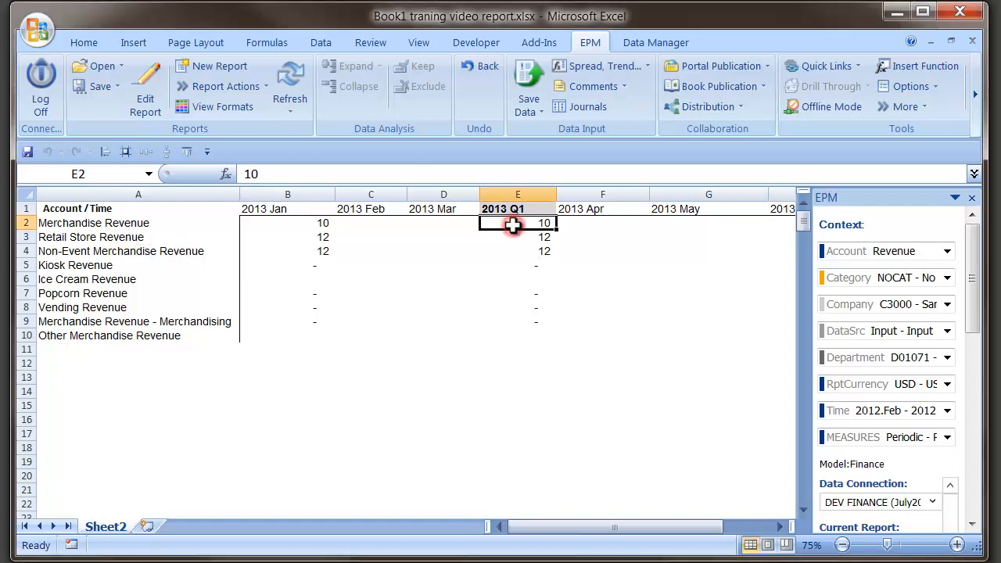
click(135, 71)
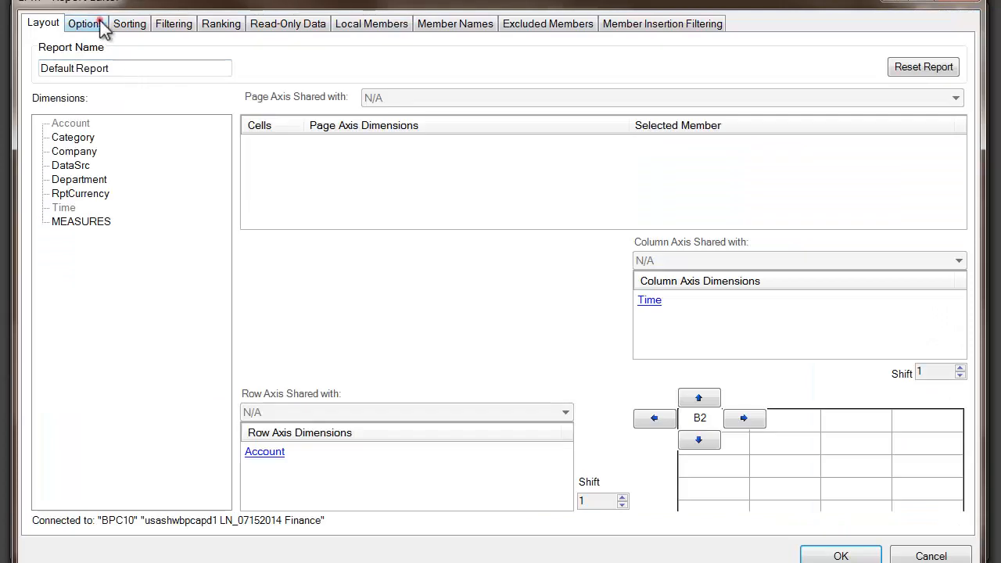
click(86, 23)
click(40, 344)
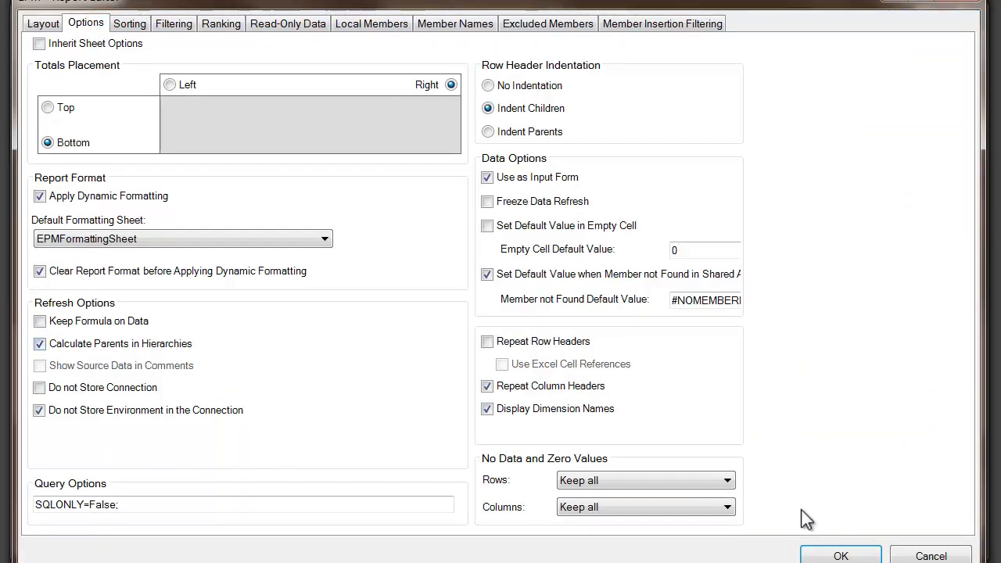
click(818, 546)
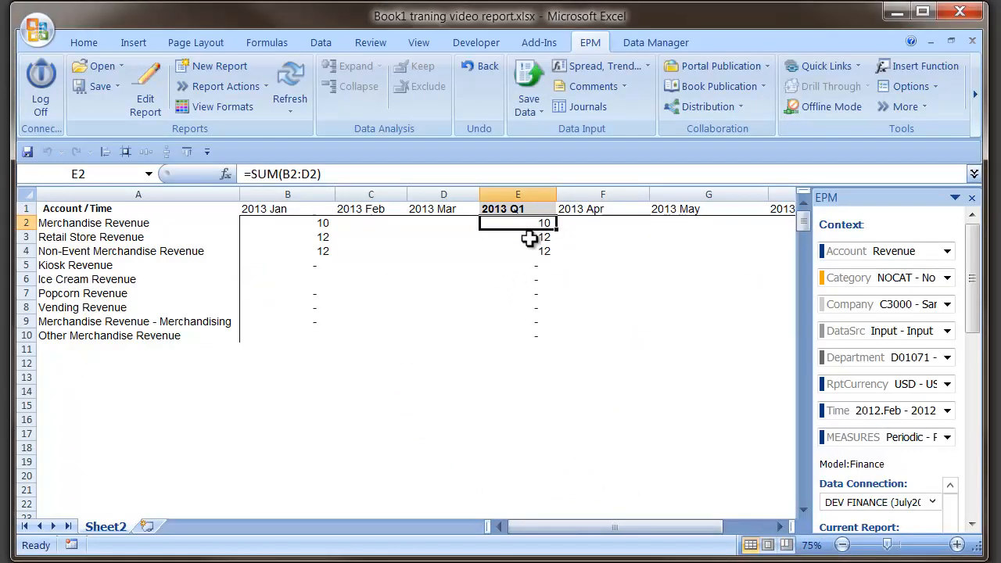
Step: Remove Merchandise Revenue from the report's read-only Account members and apply the report change
click(530, 238)
click(519, 265)
click(527, 320)
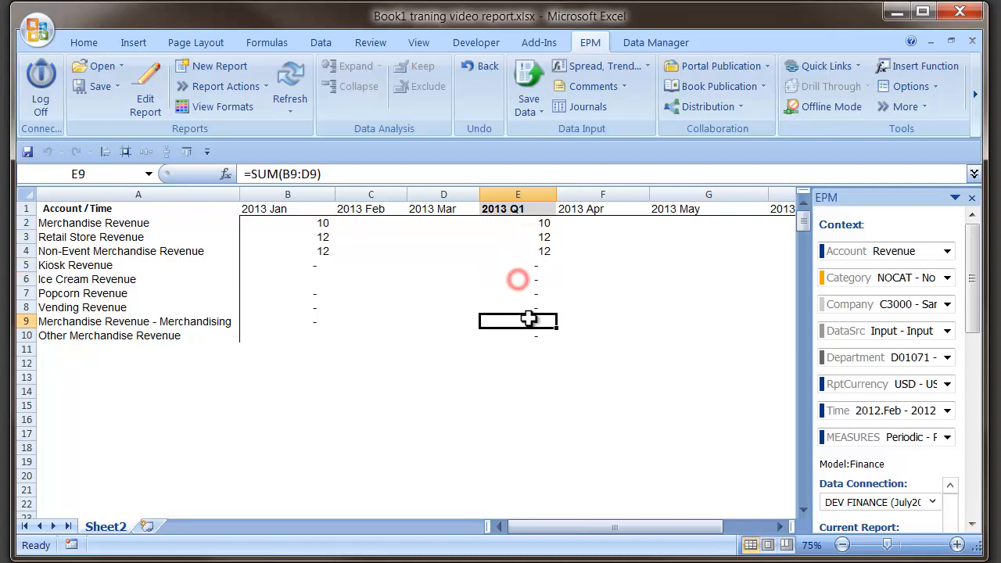
click(522, 251)
click(526, 238)
click(522, 224)
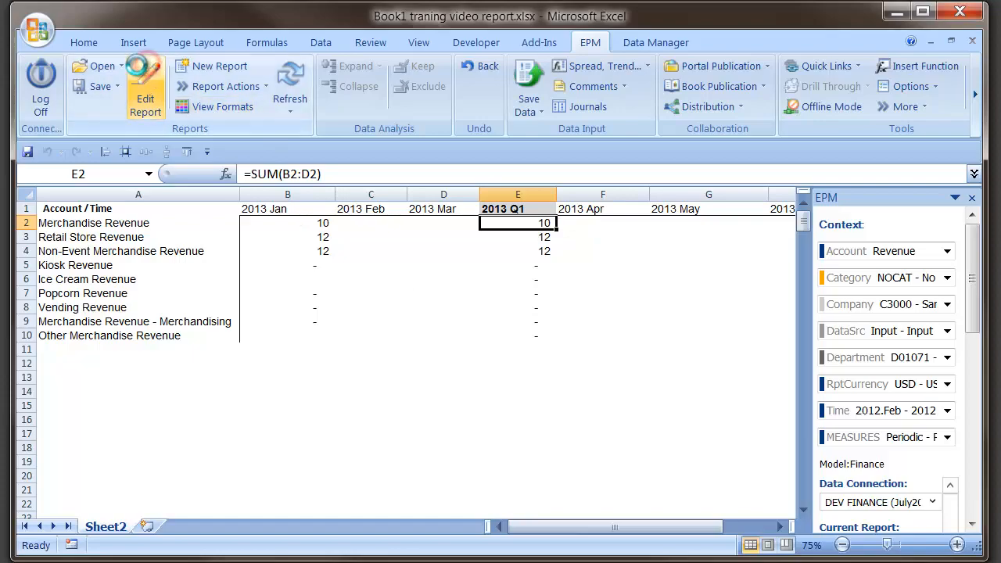
click(144, 93)
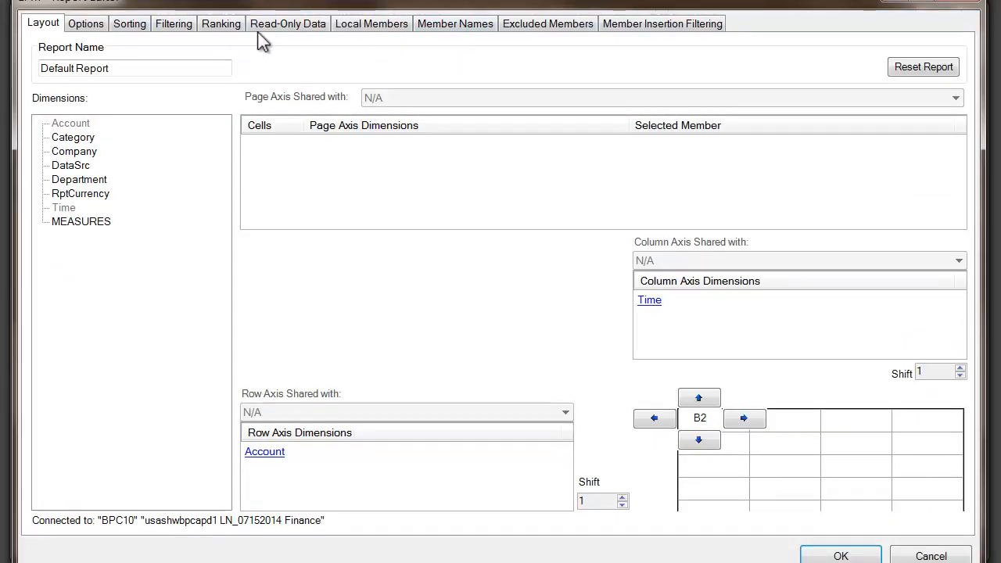
click(270, 30)
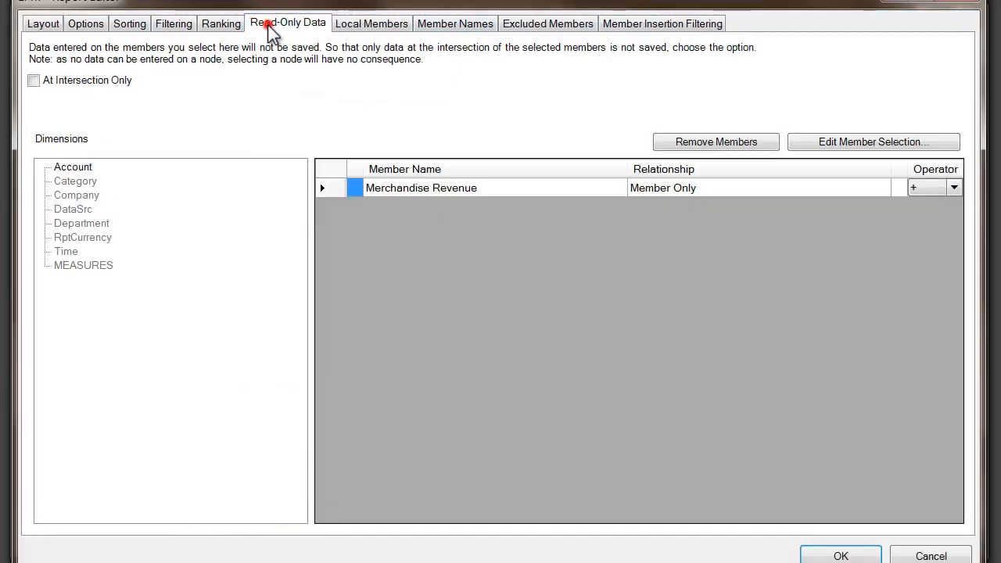
click(365, 186)
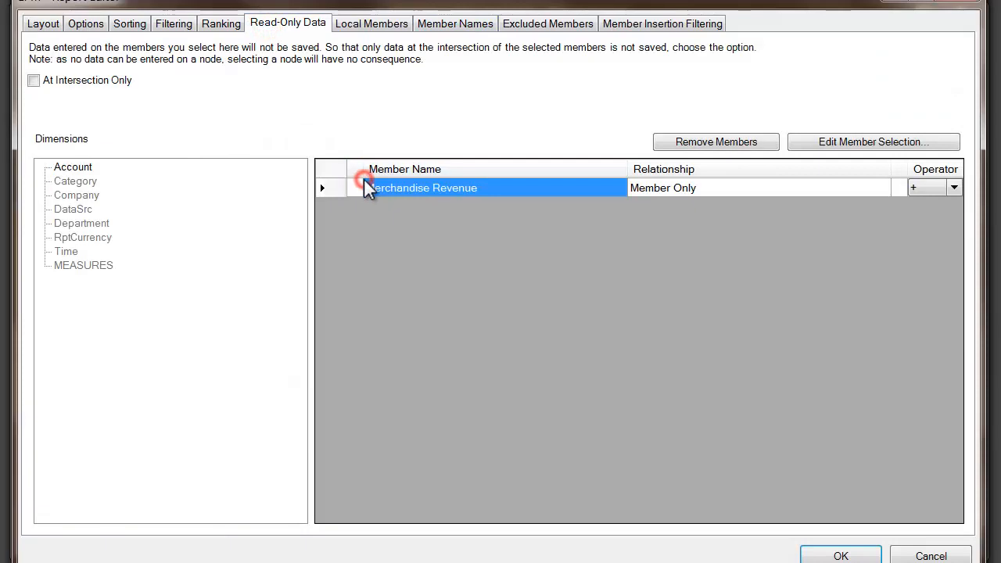
click(756, 145)
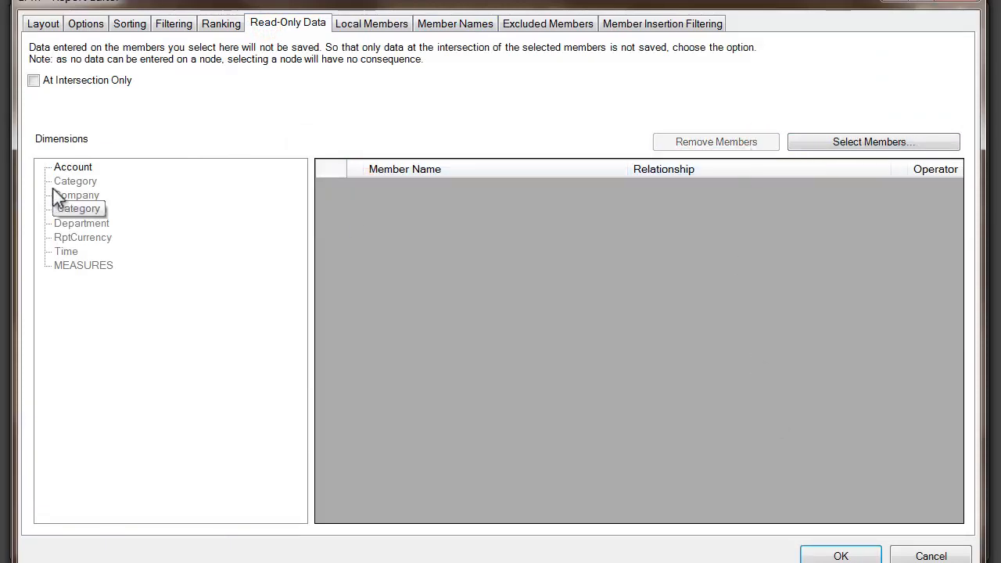
click(841, 556)
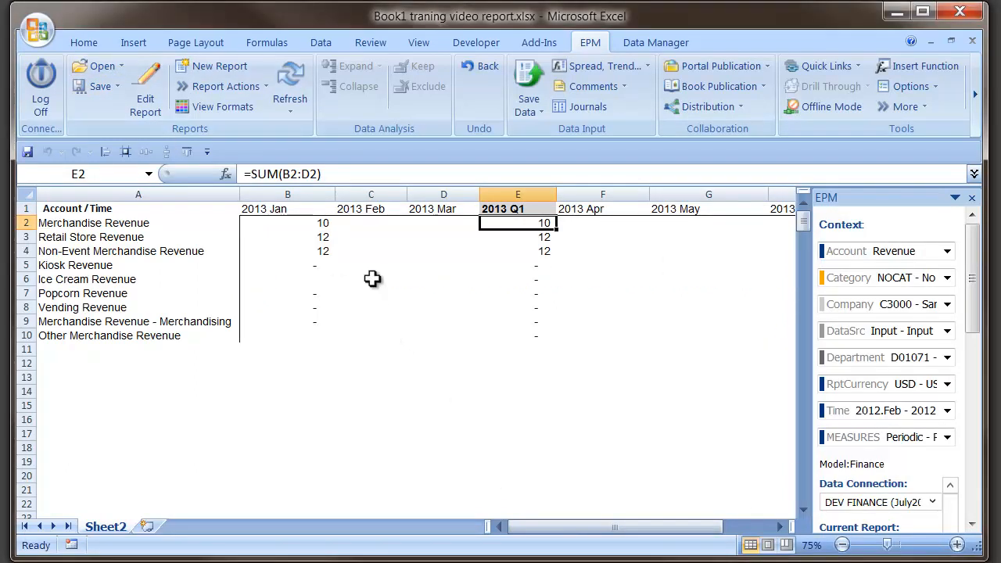
Step: Enter 14 for 2013 Jan in Merchandise, Retail Store and Non-Event Merchandise Revenue and save the data to the Finance model
drag(316, 222, 305, 252)
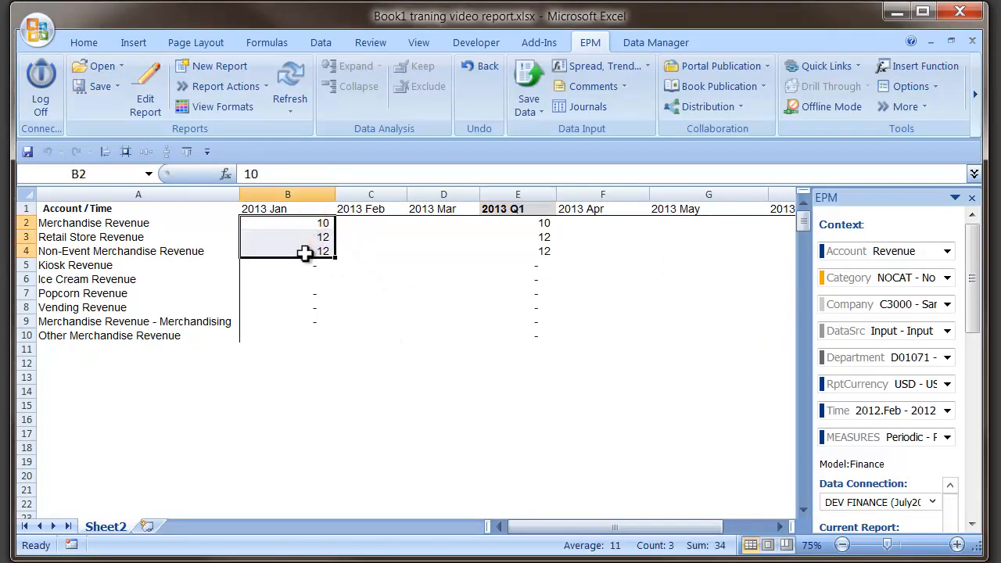
text(1)
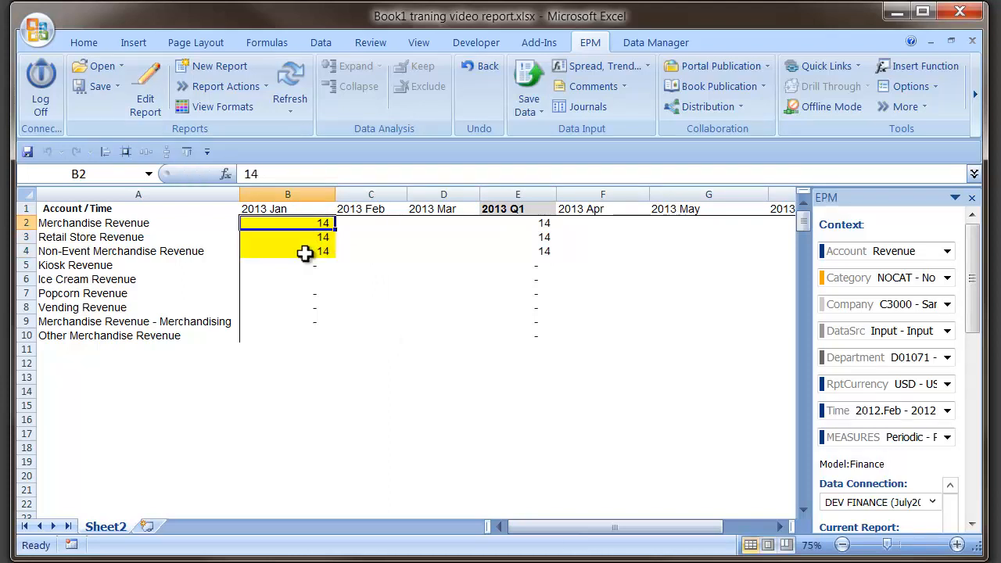
click(528, 82)
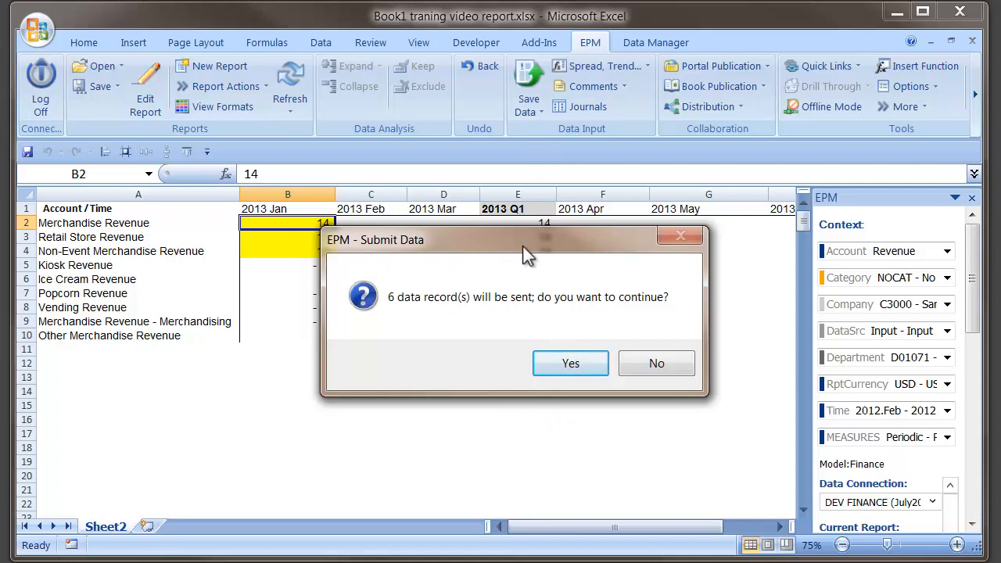
drag(525, 254, 498, 339)
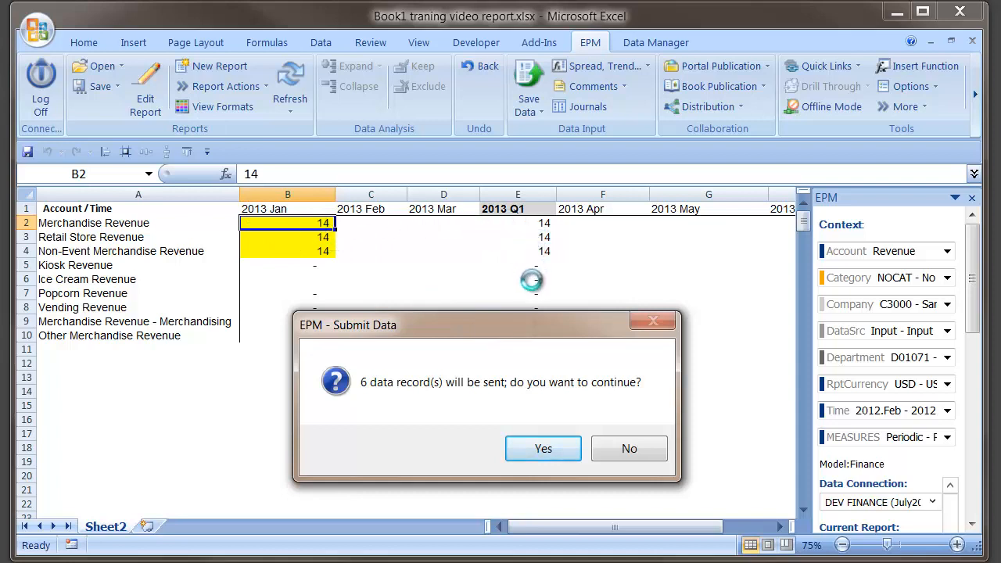
click(543, 449)
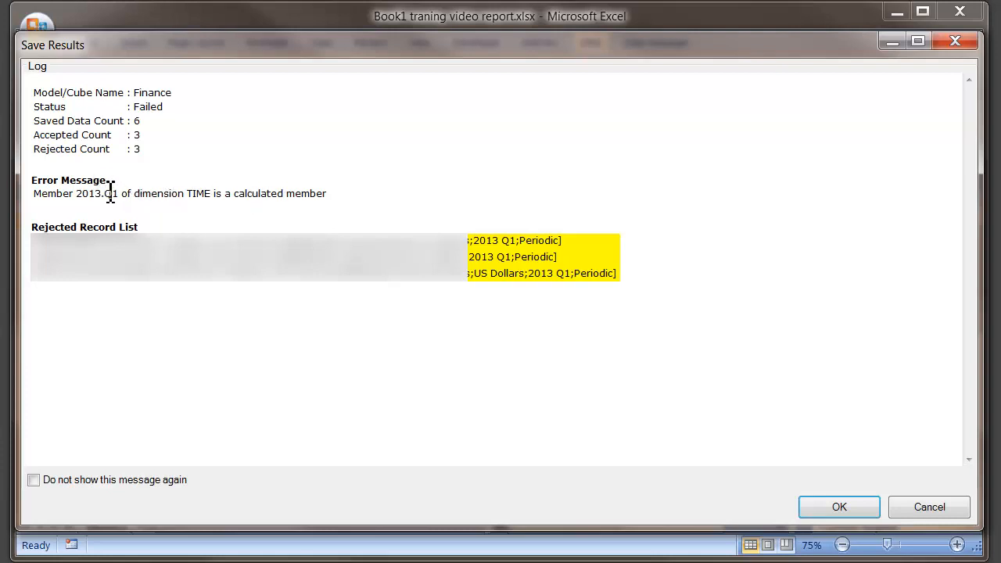
click(863, 513)
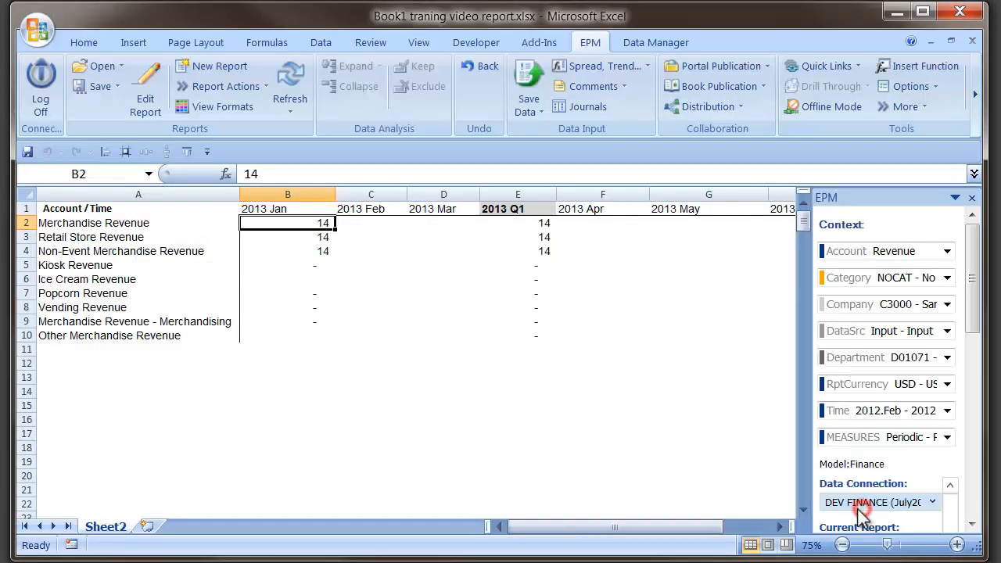
Step: Mark Time members with property CALC = Y as read-only data in the report editor and apply the change
click(146, 94)
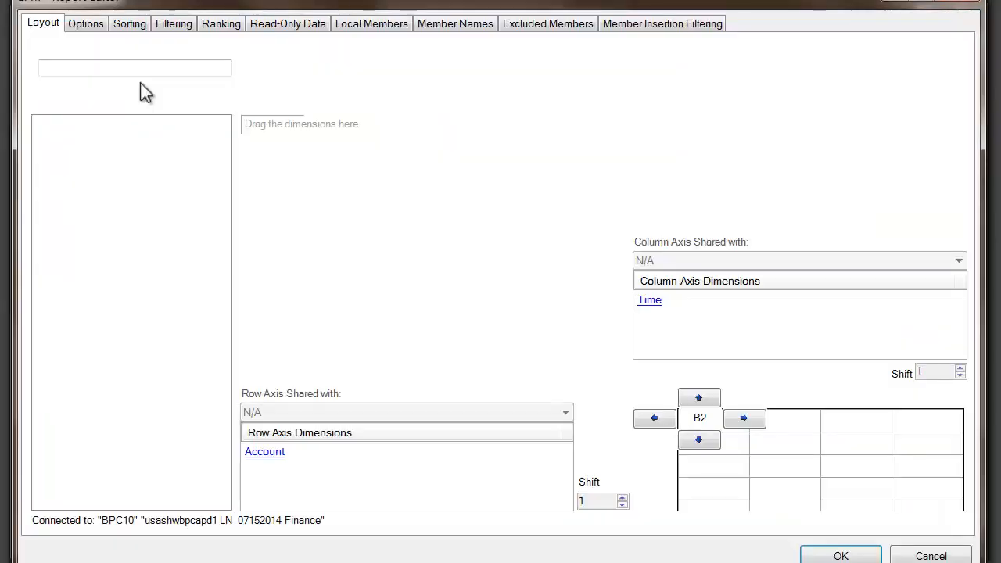
click(302, 29)
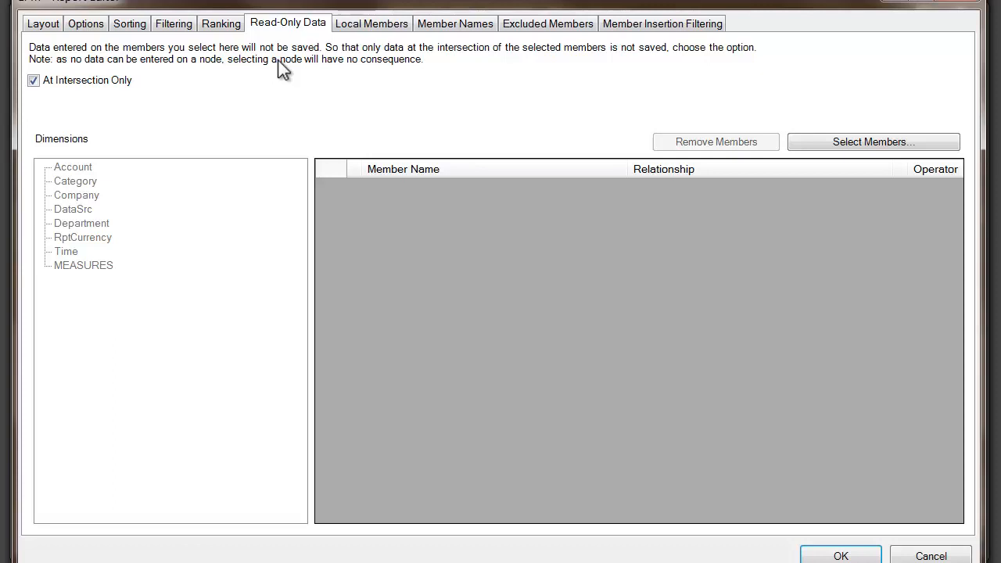
click(876, 143)
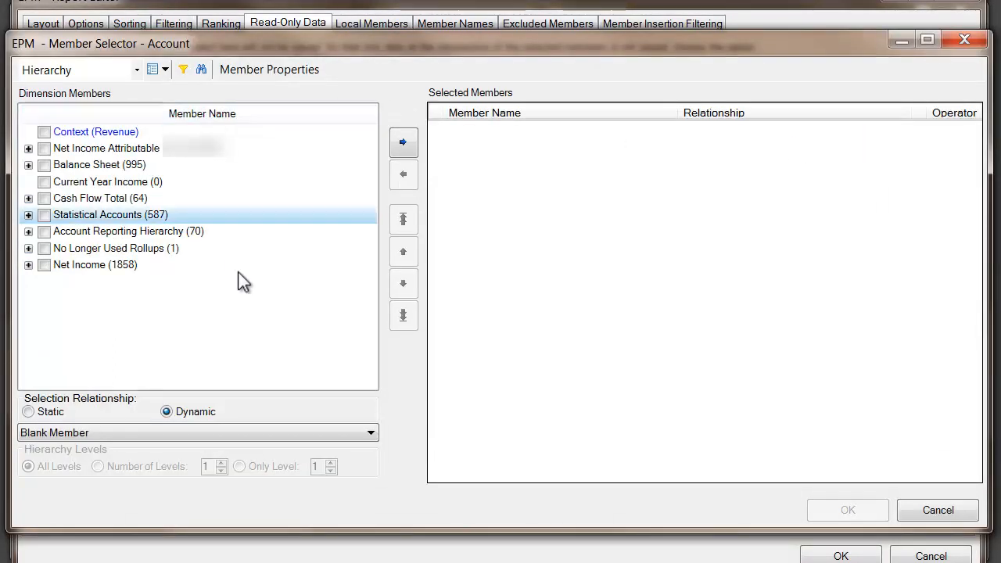
click(944, 508)
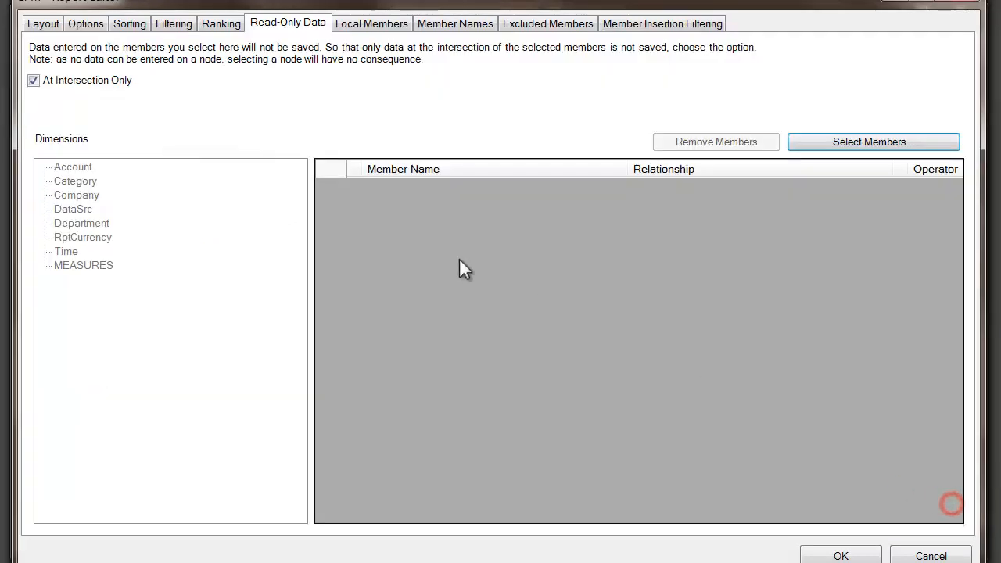
click(66, 251)
click(826, 145)
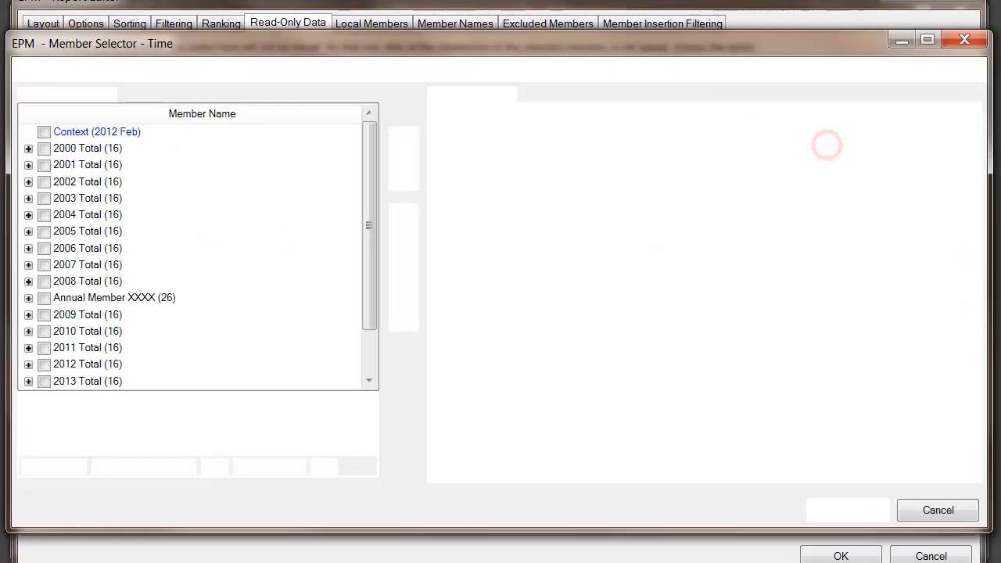
click(184, 70)
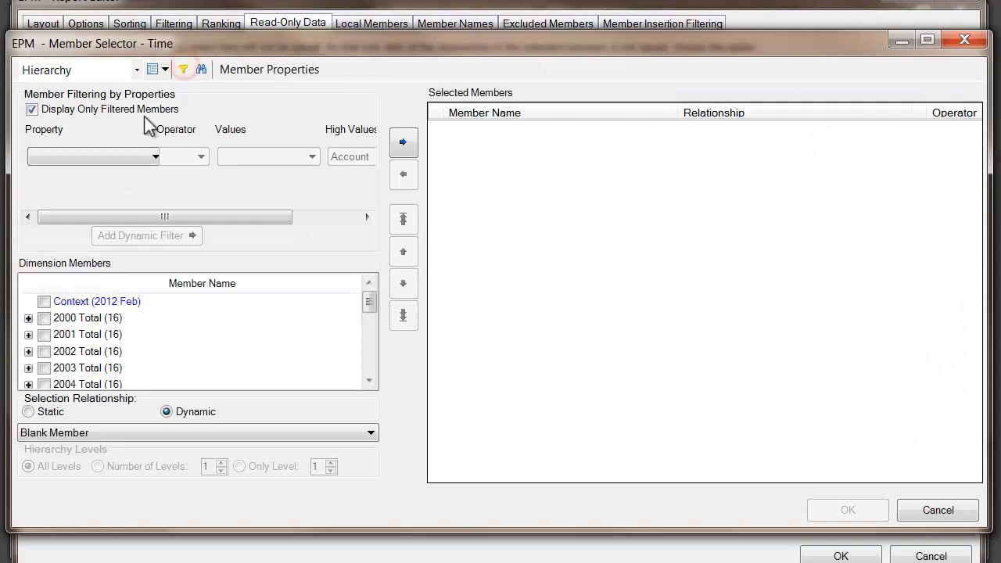
click(117, 157)
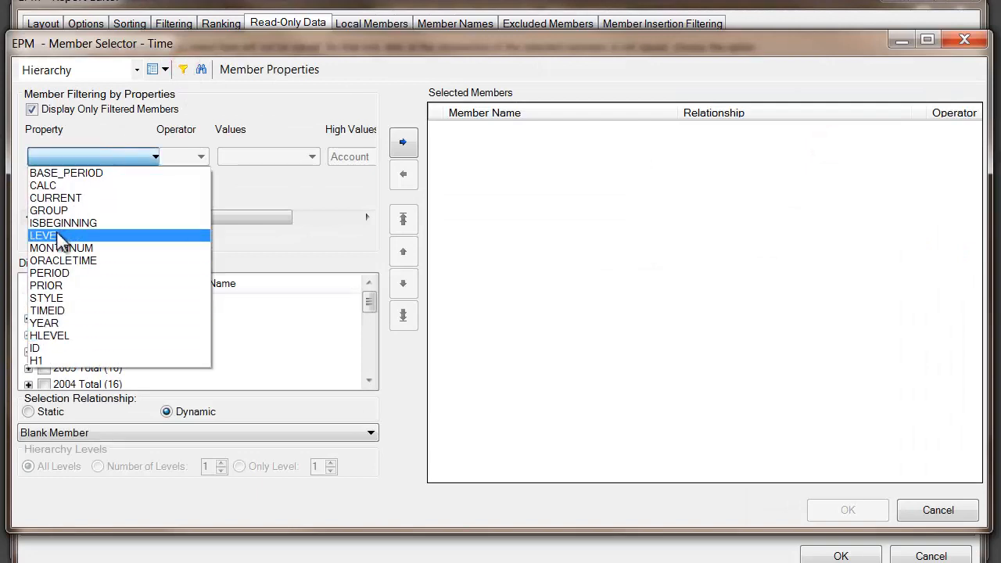
click(61, 185)
click(174, 159)
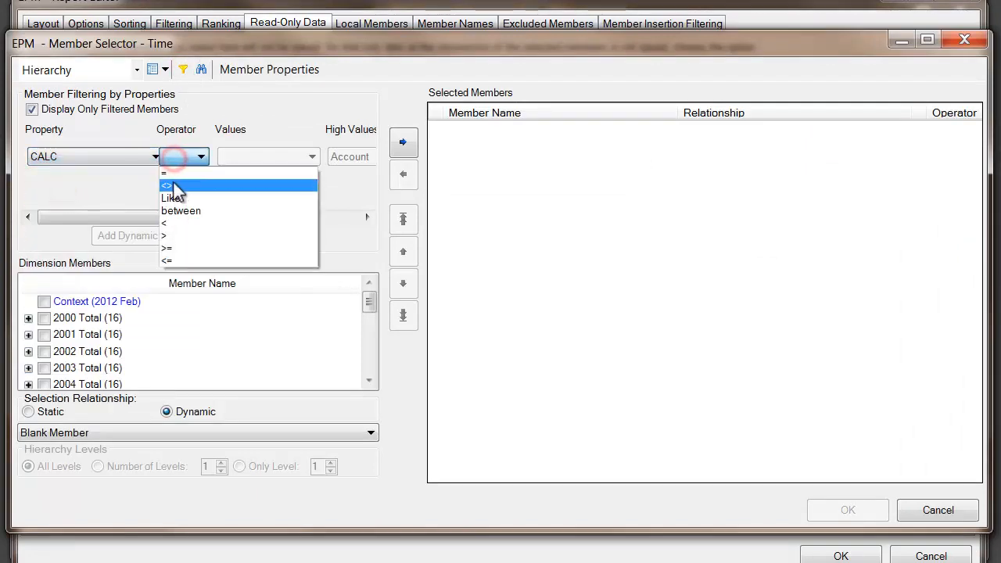
click(175, 175)
click(256, 159)
click(235, 185)
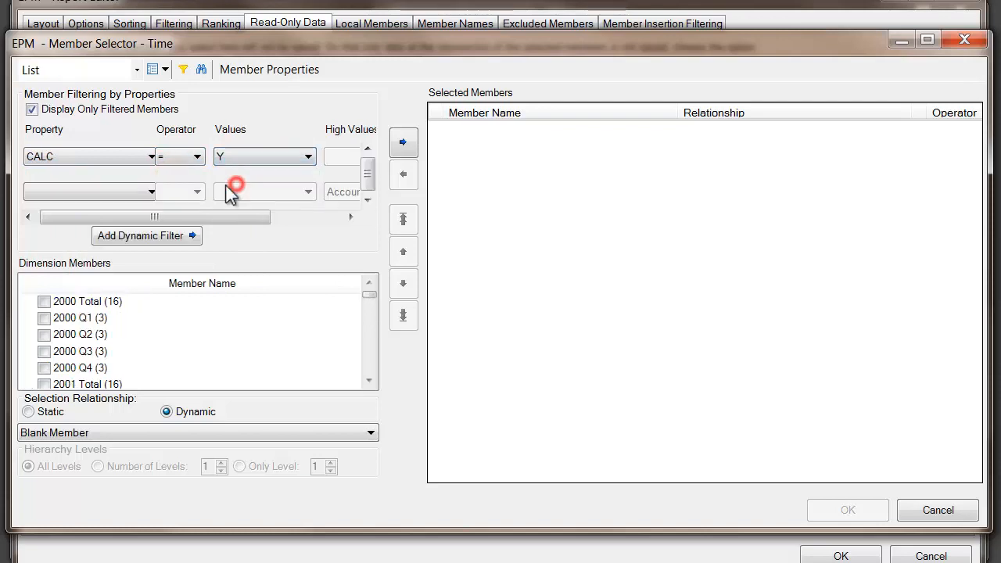
click(169, 235)
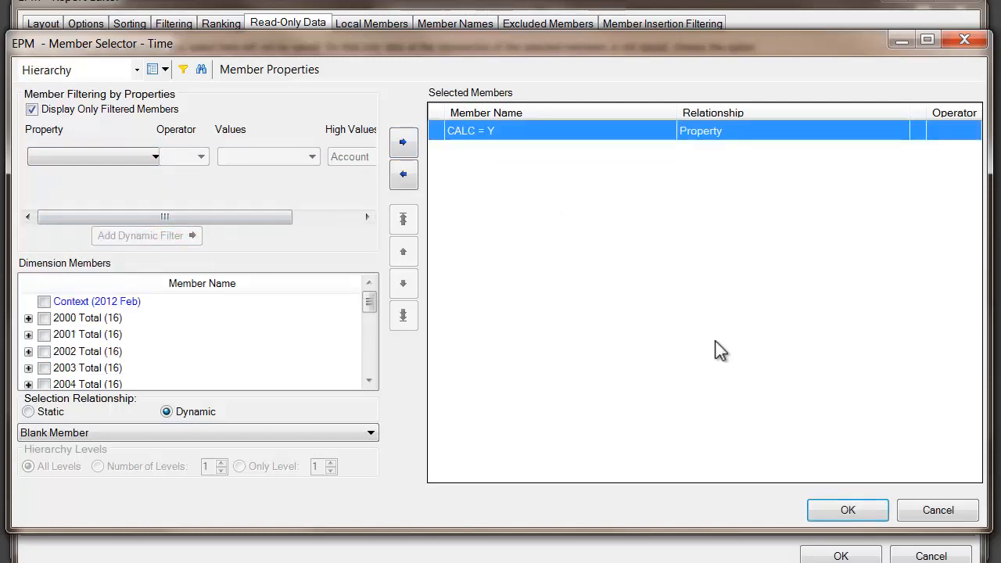
click(823, 510)
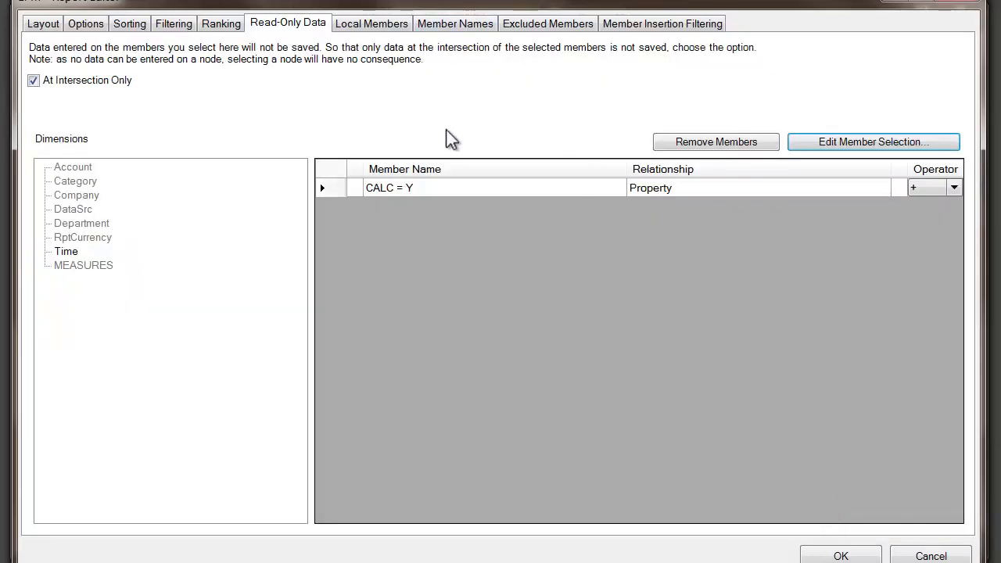
click(825, 551)
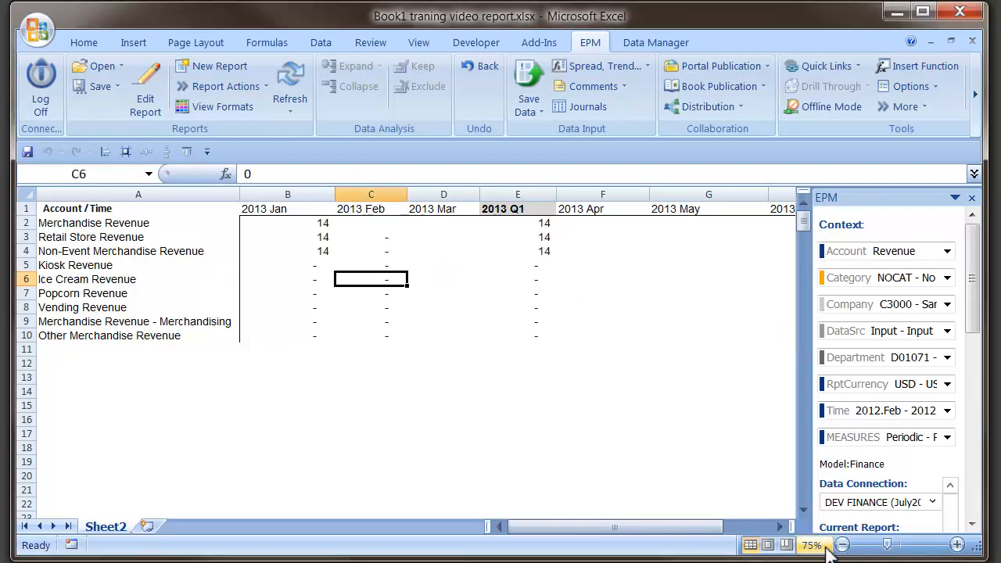
Step: Enter 20 for 2013 Jan in the three Merchandise revenue rows and save them to the Finance model
click(290, 234)
drag(287, 224, 290, 252)
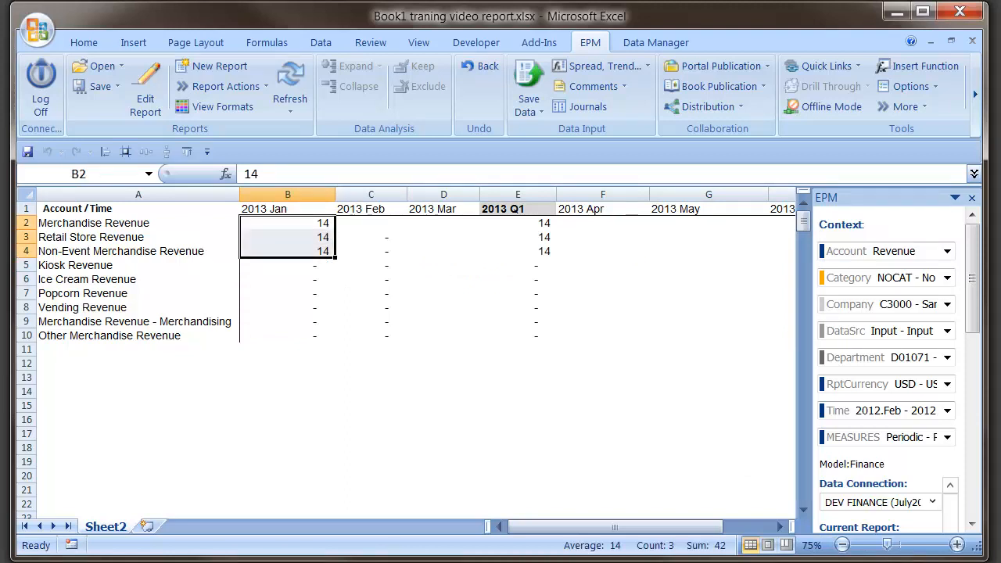
text(20)
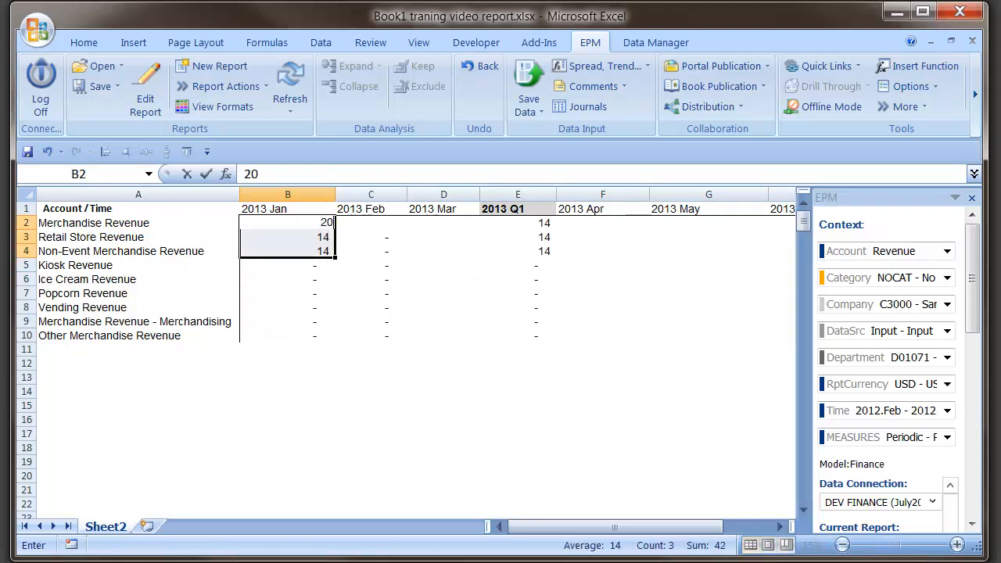
key(ctrl+Return)
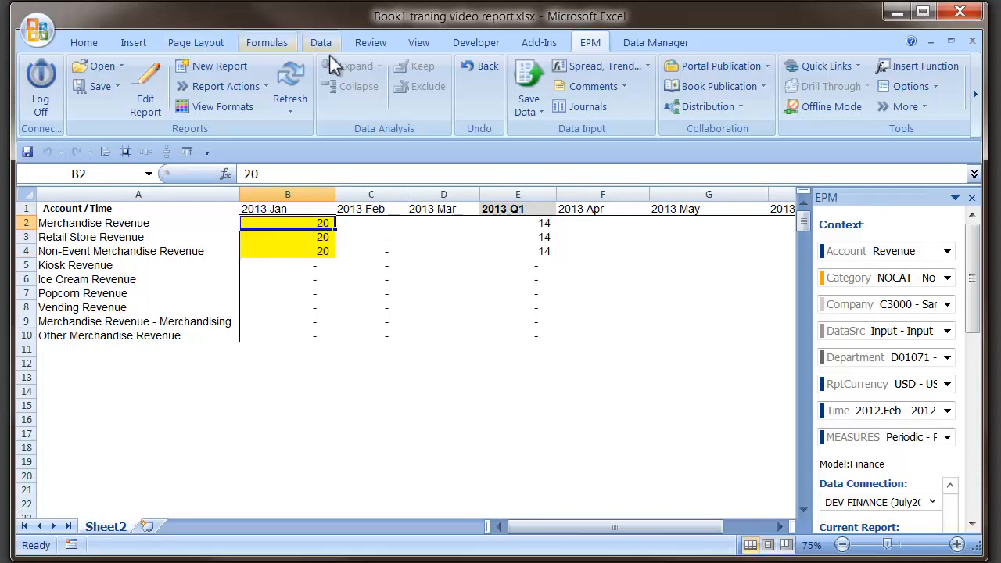
click(522, 80)
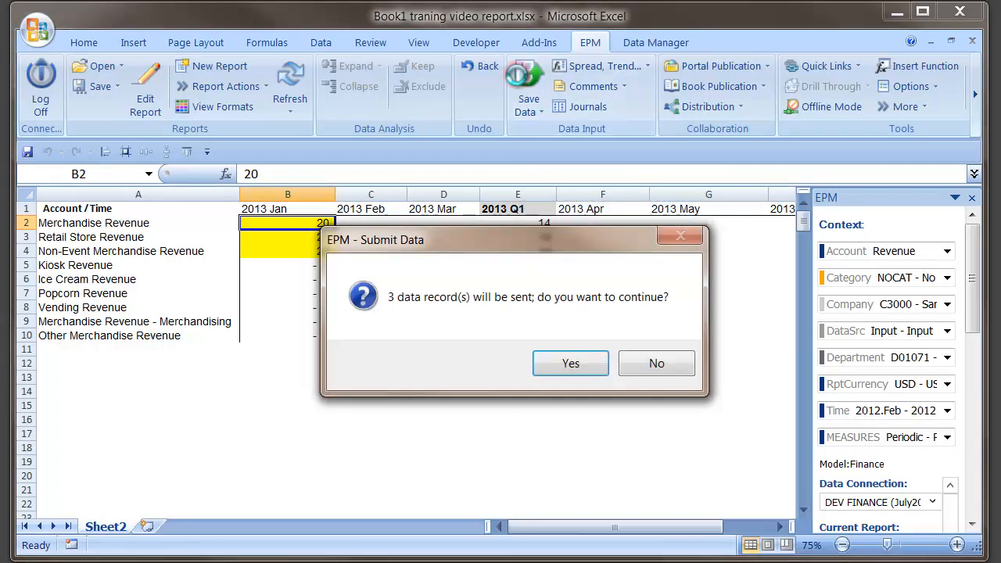
click(551, 367)
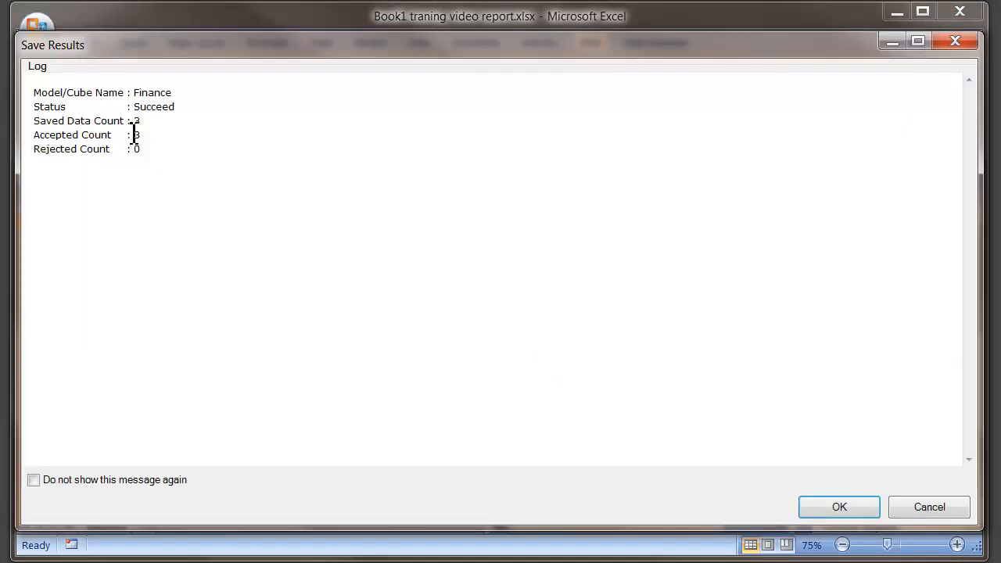
key(Return)
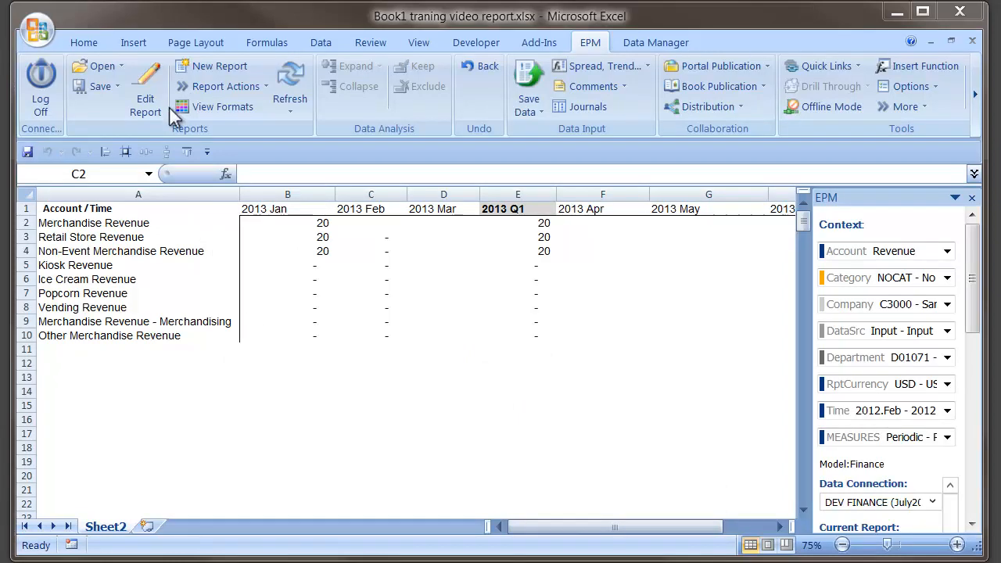
Step: In the report's read-only data settings, turn off At Intersection Only and remove the CALC = Y Time selection
click(151, 89)
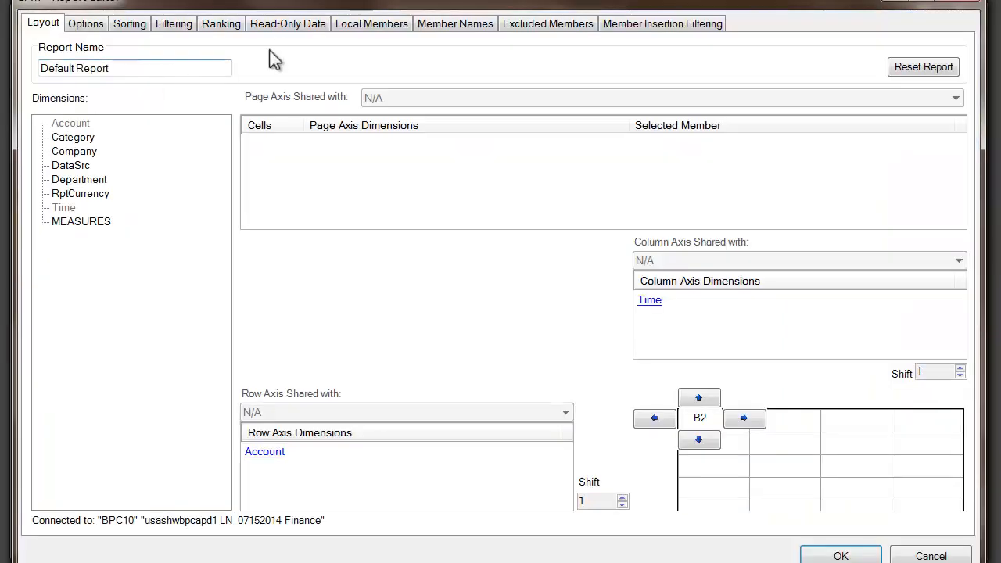
click(277, 24)
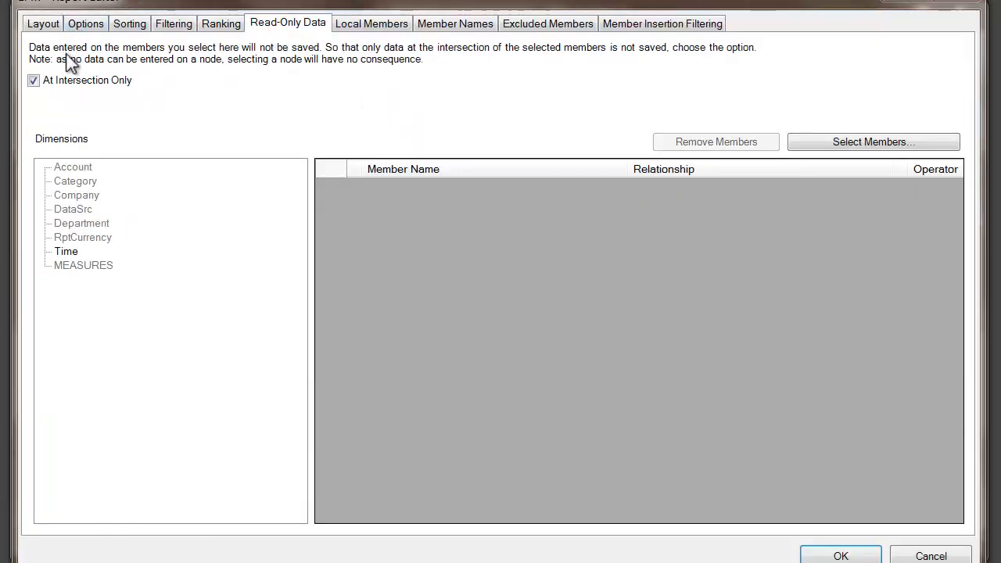
click(30, 89)
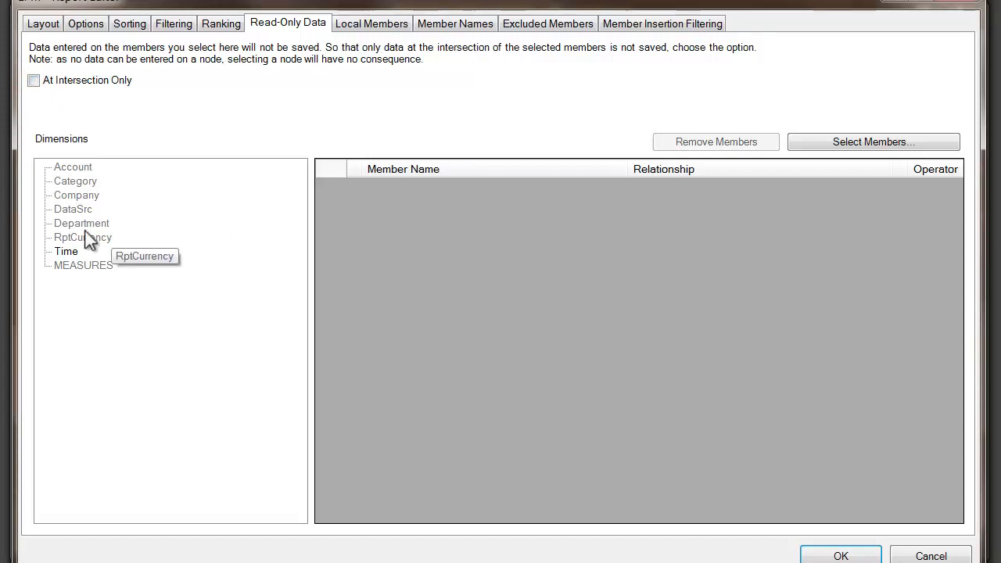
click(118, 251)
click(425, 188)
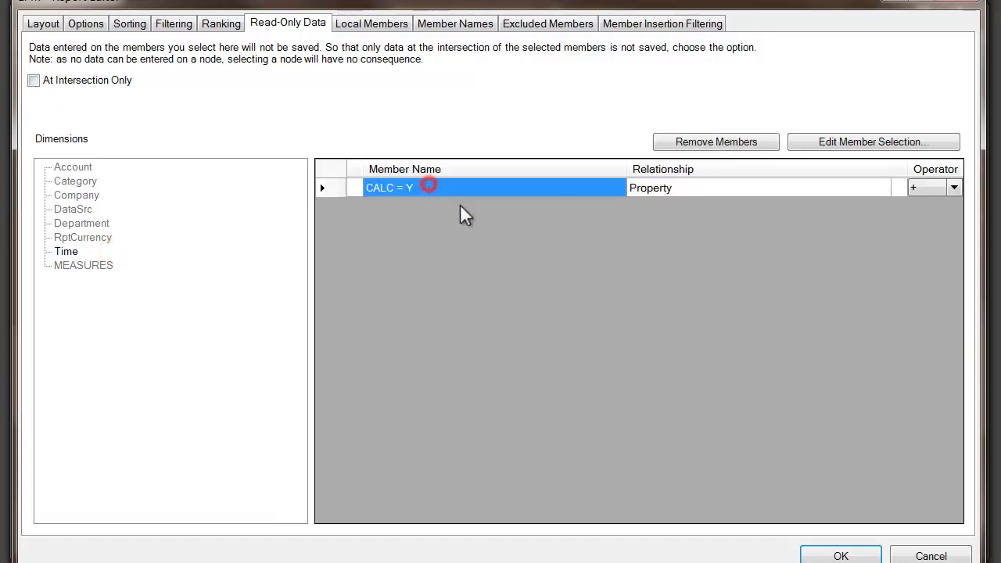
click(699, 141)
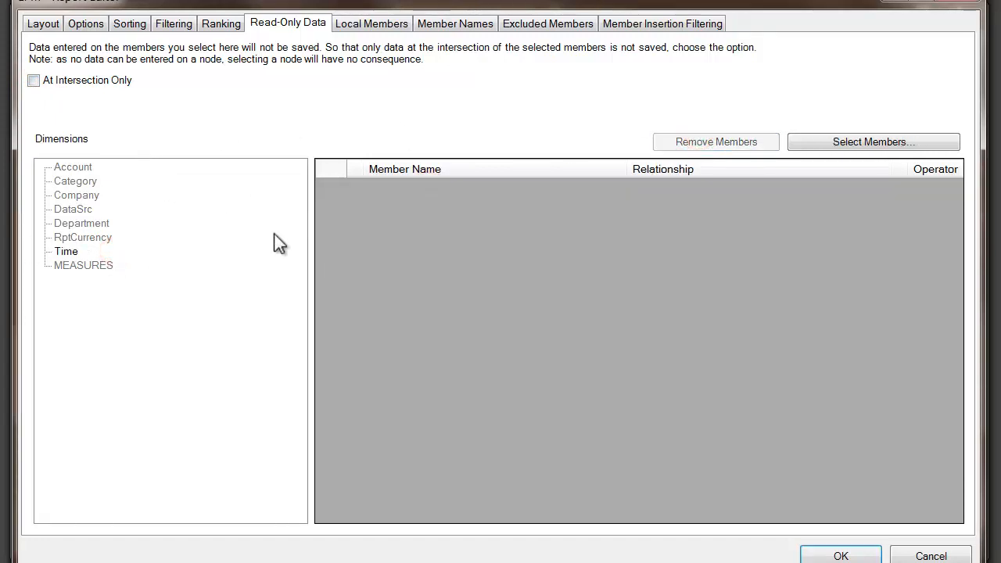
Step: Select Merchandise Revenue as a Member Only read-only Account member
click(70, 167)
click(853, 139)
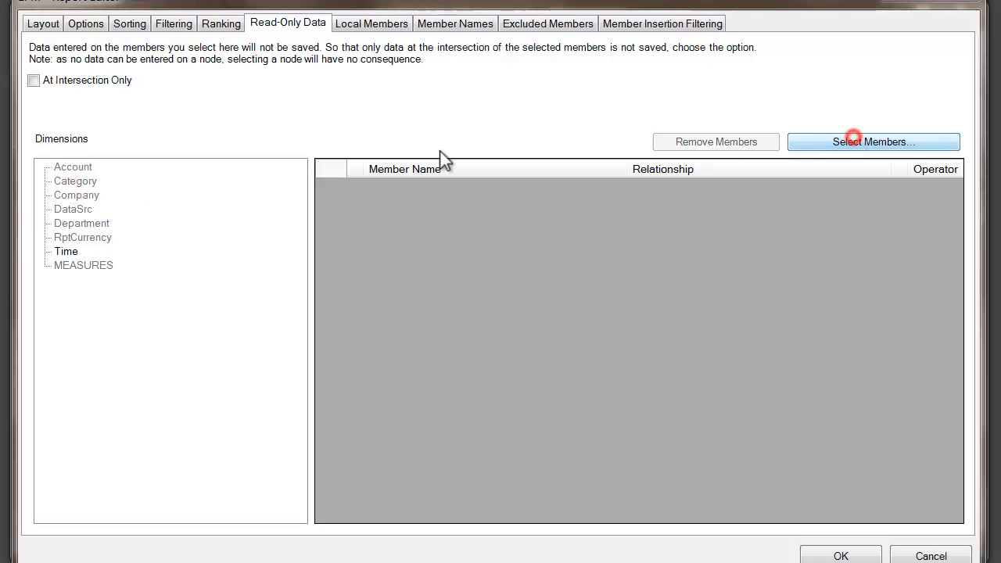
click(29, 148)
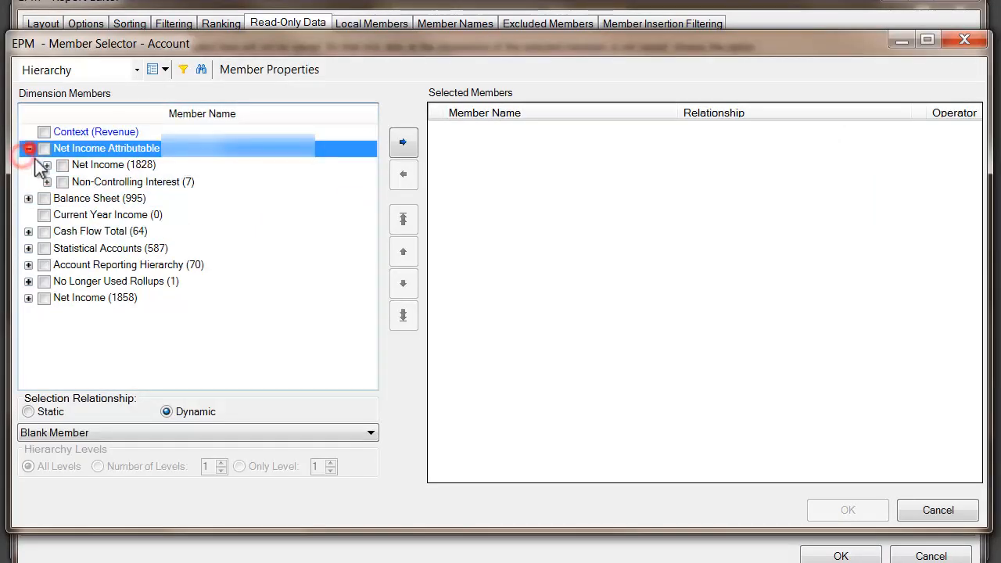
click(47, 165)
click(66, 182)
click(84, 198)
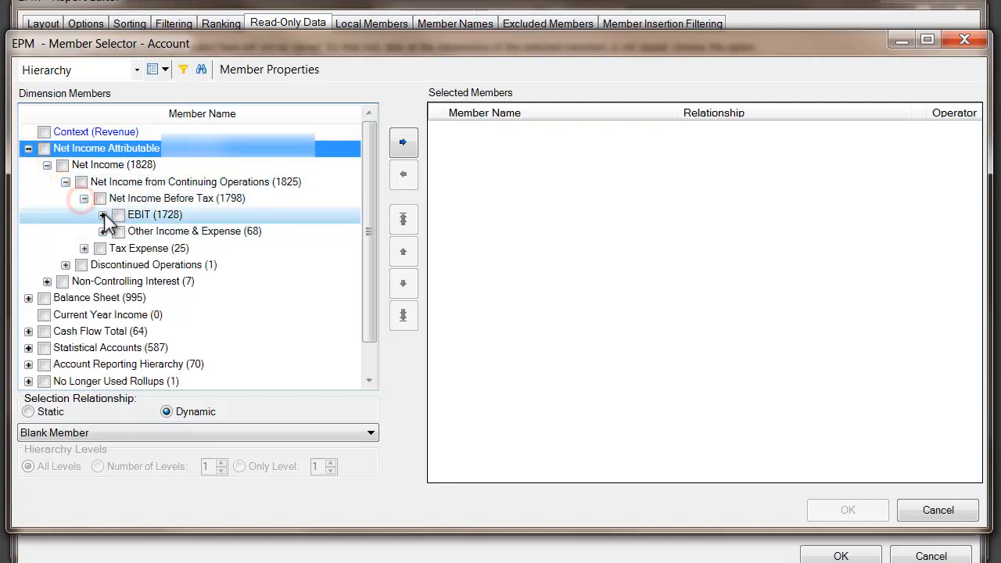
click(102, 214)
click(121, 231)
click(140, 248)
click(158, 265)
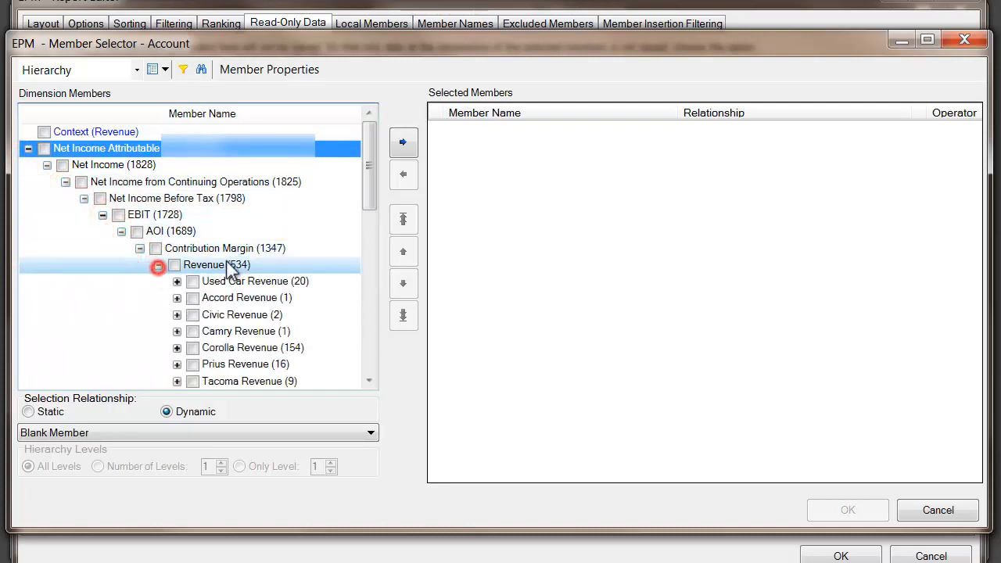
drag(366, 186, 257, 228)
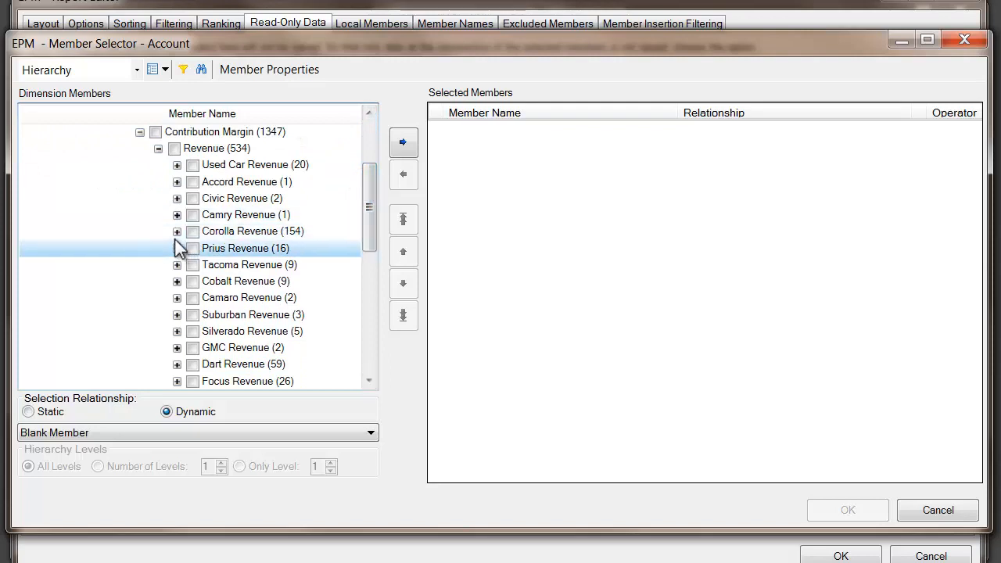
click(176, 281)
click(211, 298)
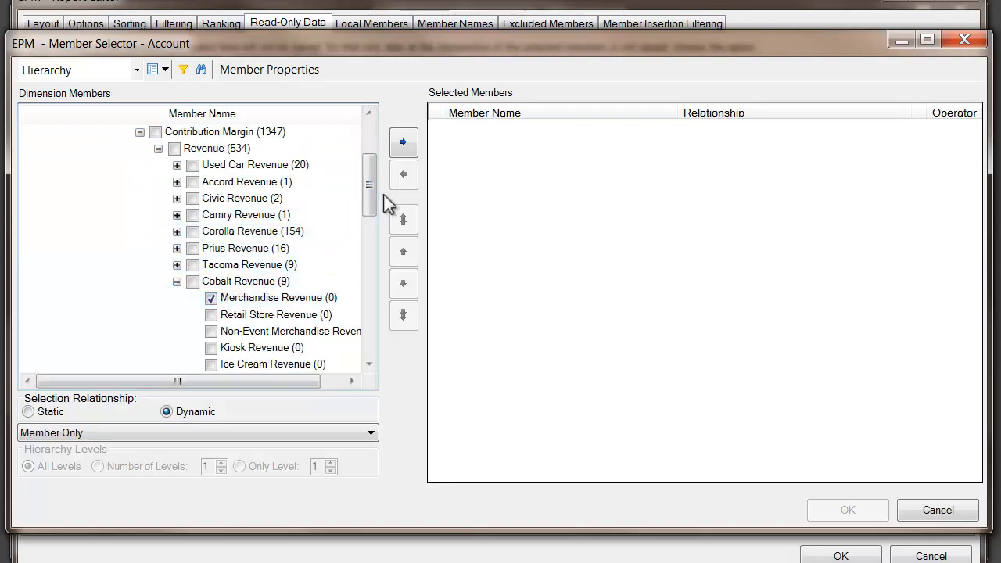
click(404, 142)
click(841, 510)
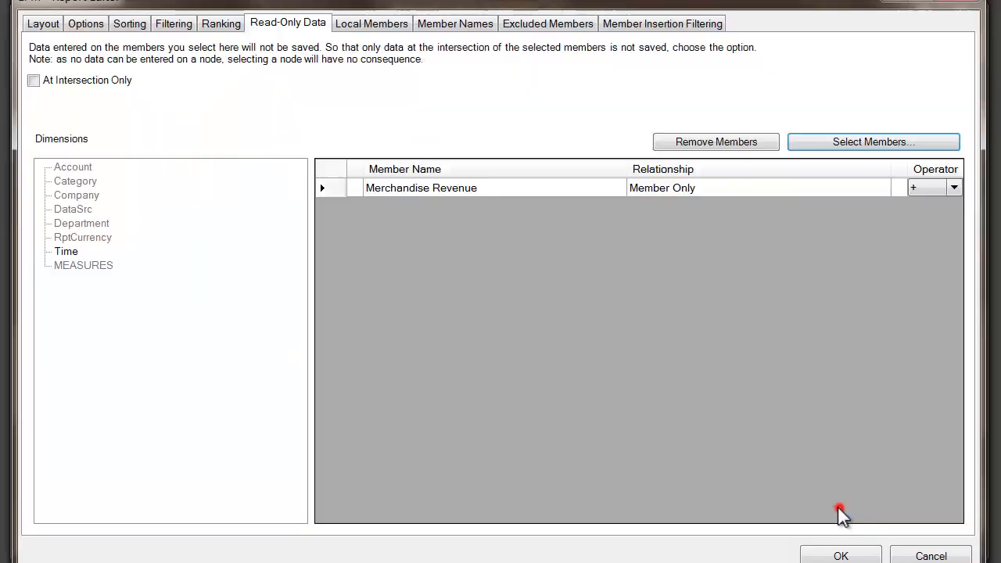
Step: Select 2013 Jan as a read-only Time member and apply the report change
click(61, 249)
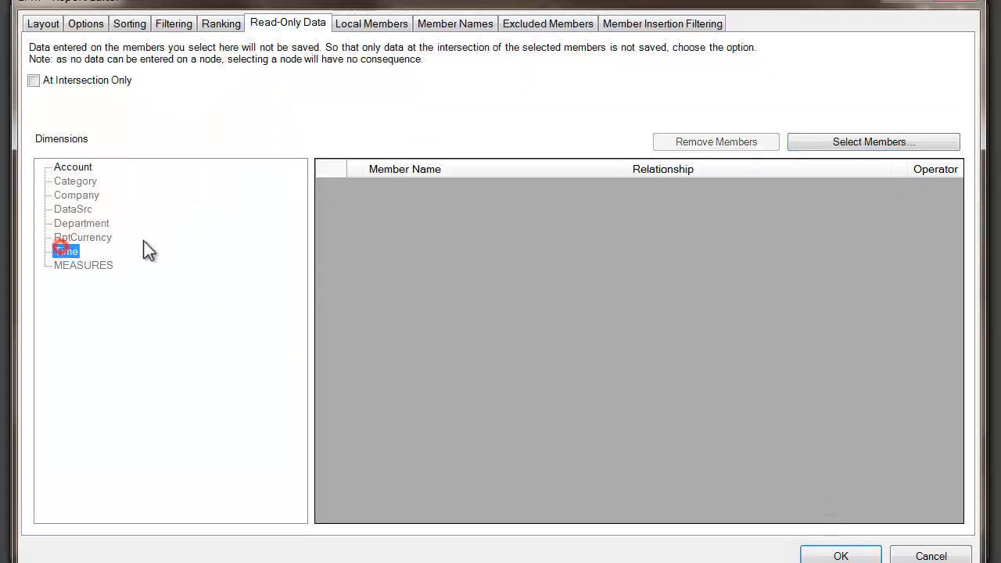
click(848, 141)
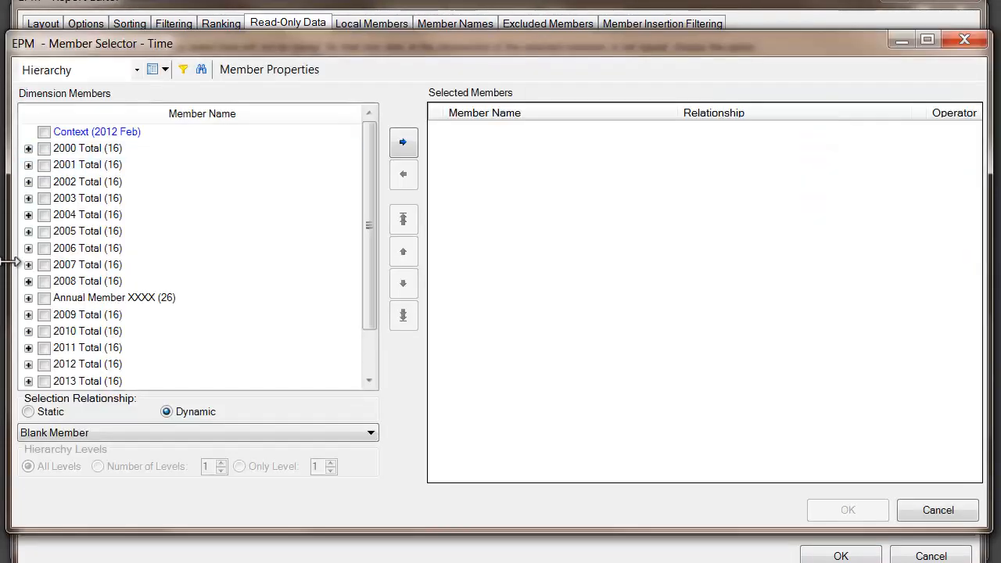
click(28, 381)
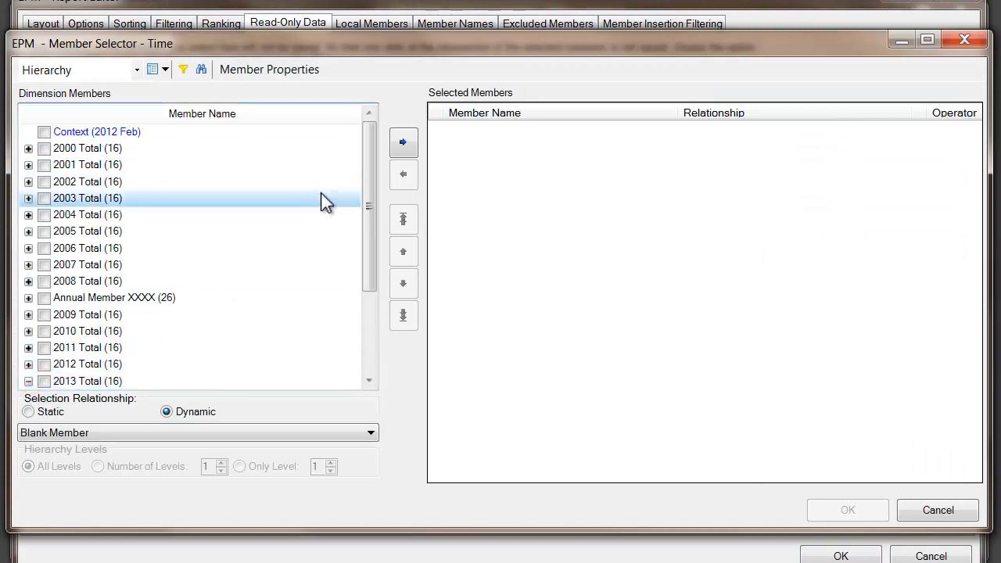
drag(371, 196, 368, 233)
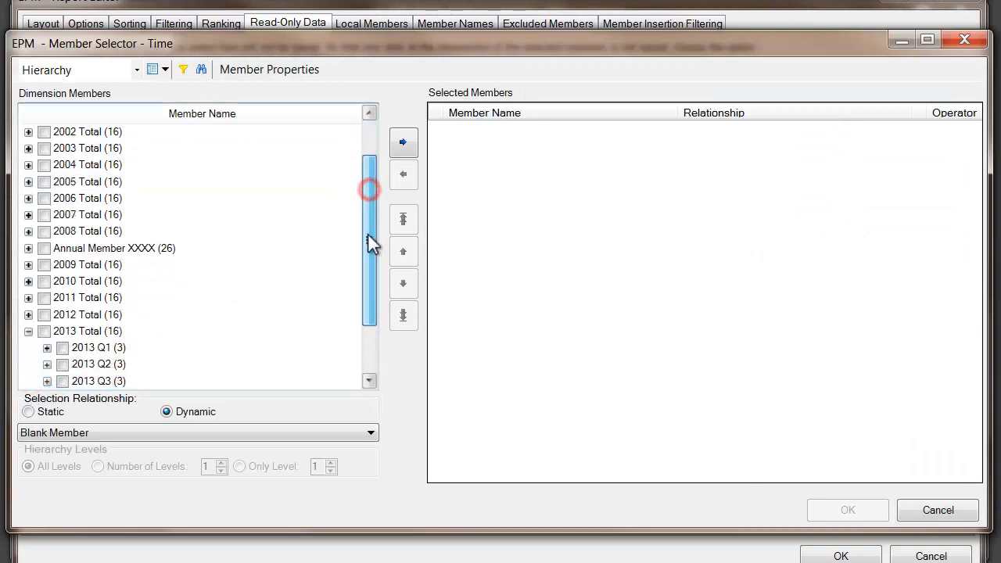
click(47, 347)
click(81, 364)
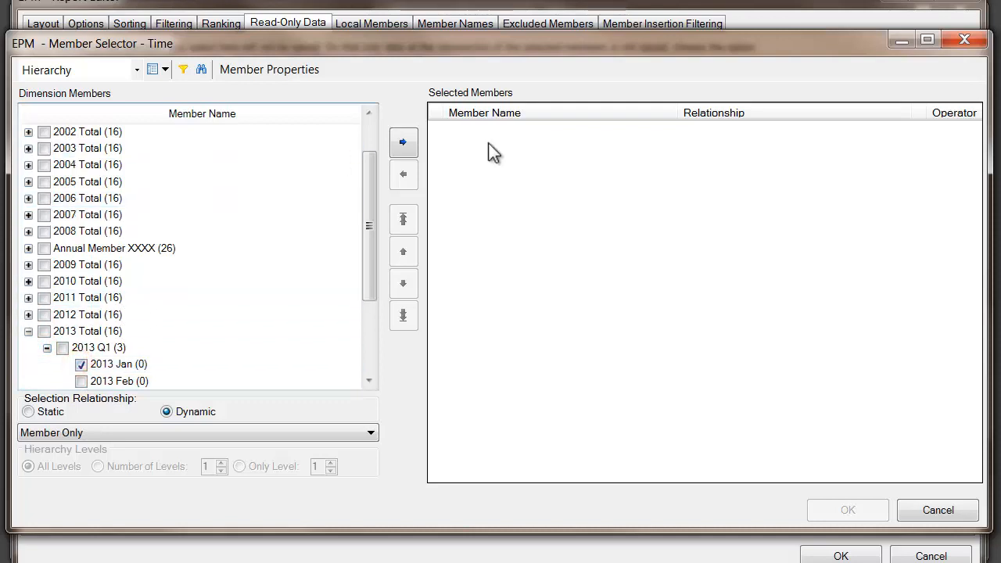
click(402, 142)
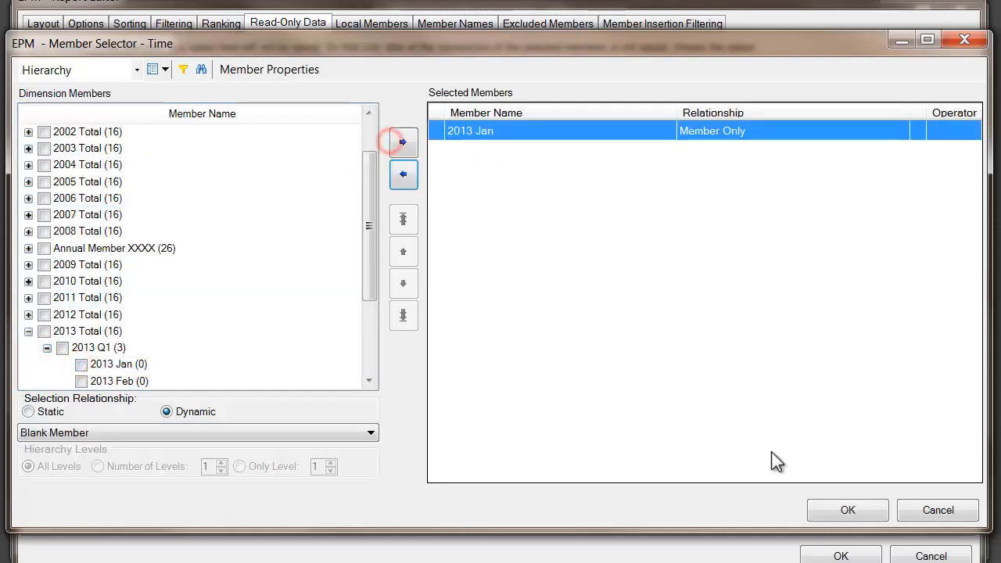
click(817, 513)
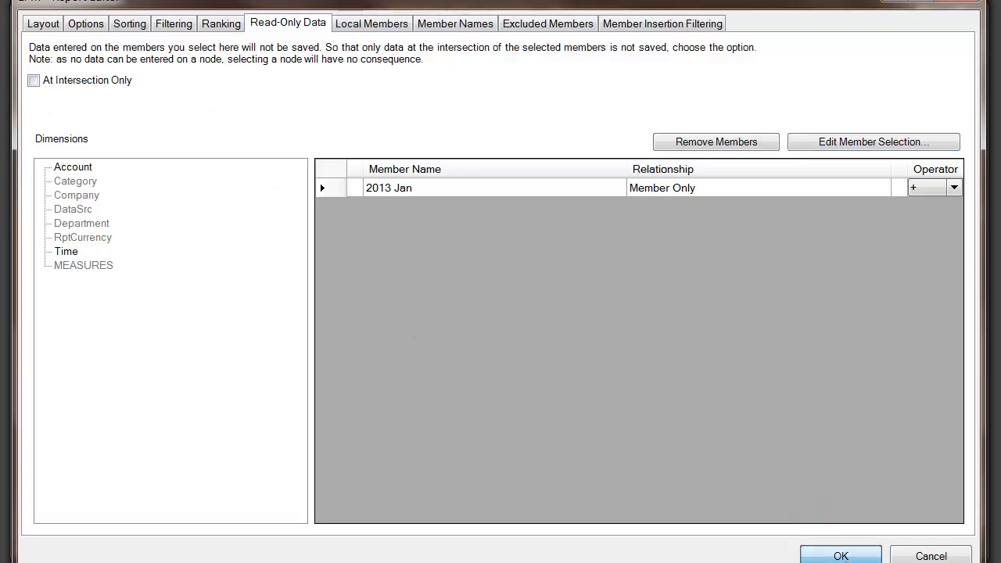
click(841, 553)
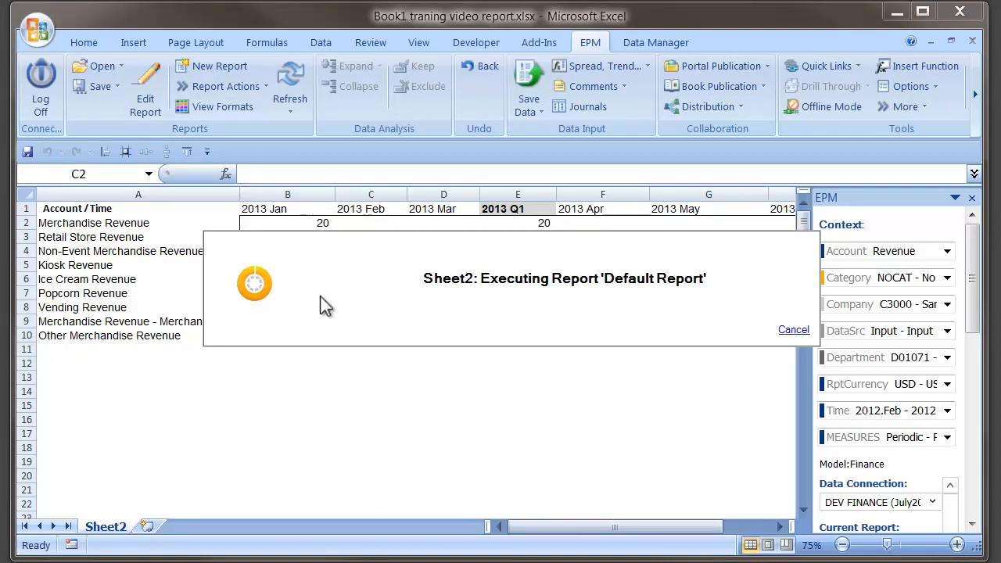
Step: Enter 30 for 2013 Jan in Merchandise, Retail Store and Non-Event Merchandise Revenue
click(281, 221)
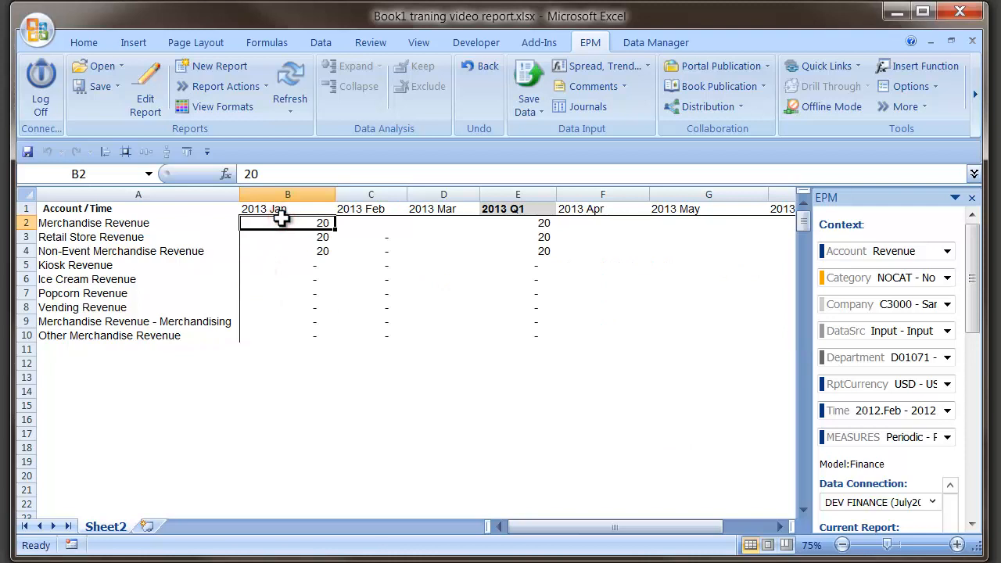
drag(280, 219, 280, 336)
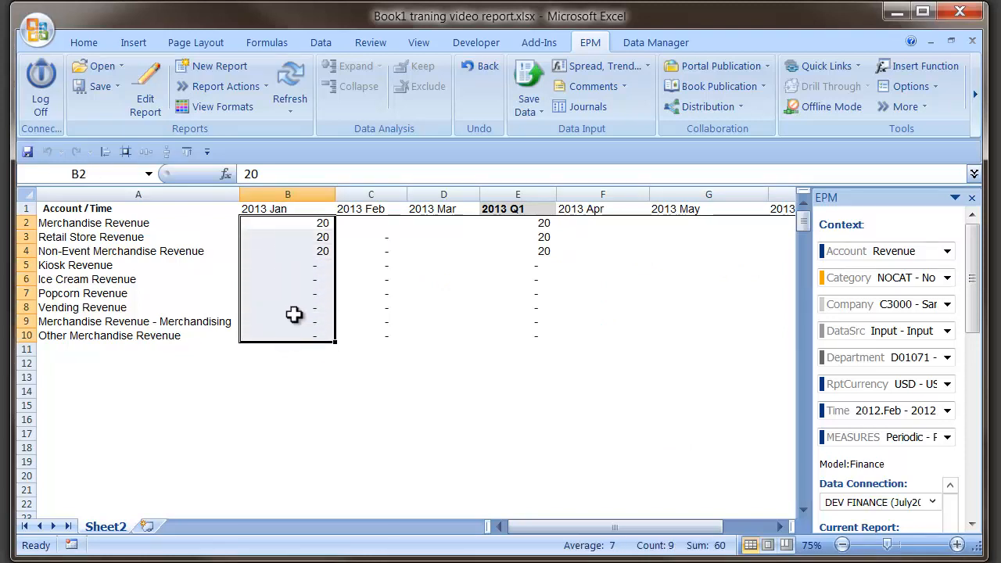
drag(261, 223, 414, 223)
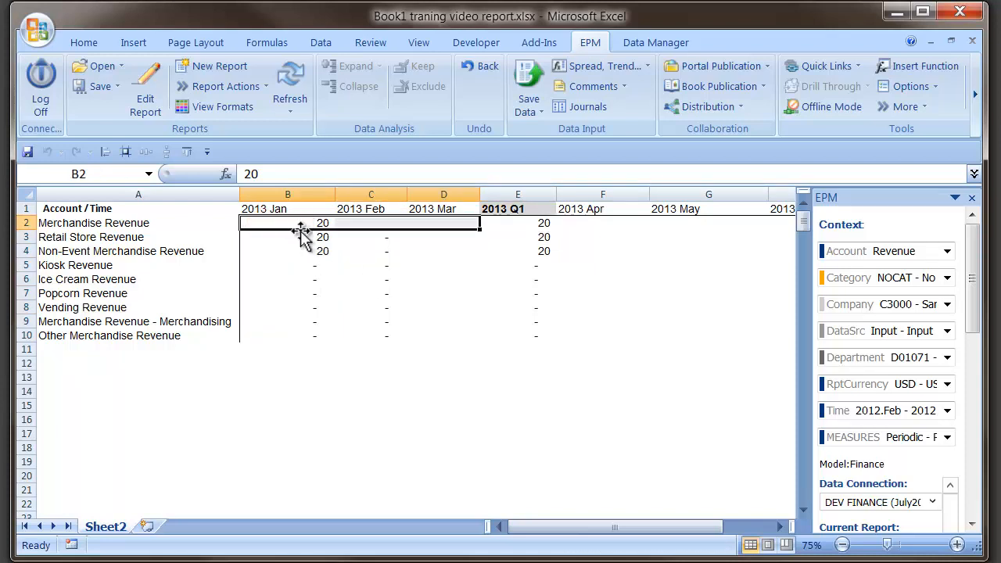
drag(301, 224, 295, 247)
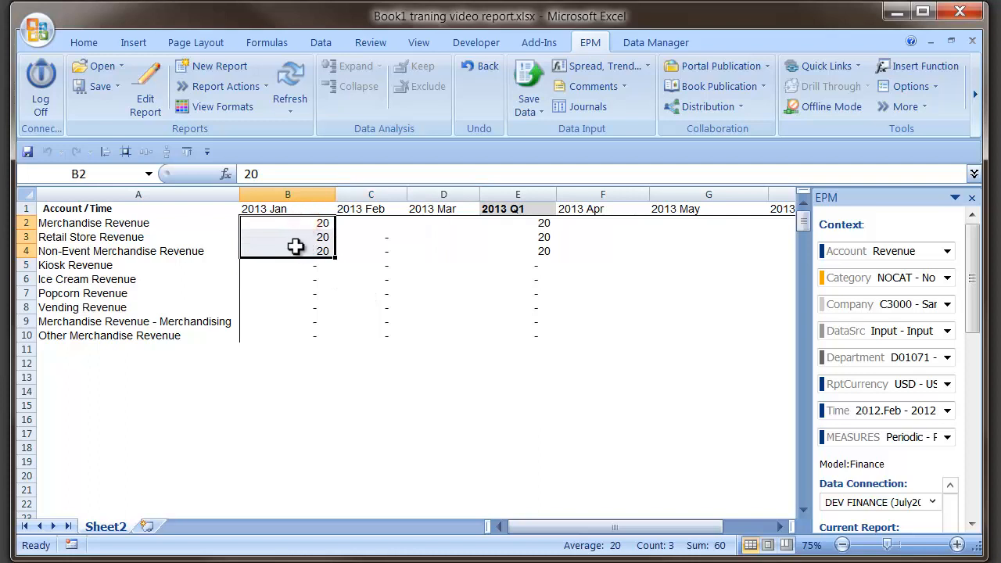
text(30)
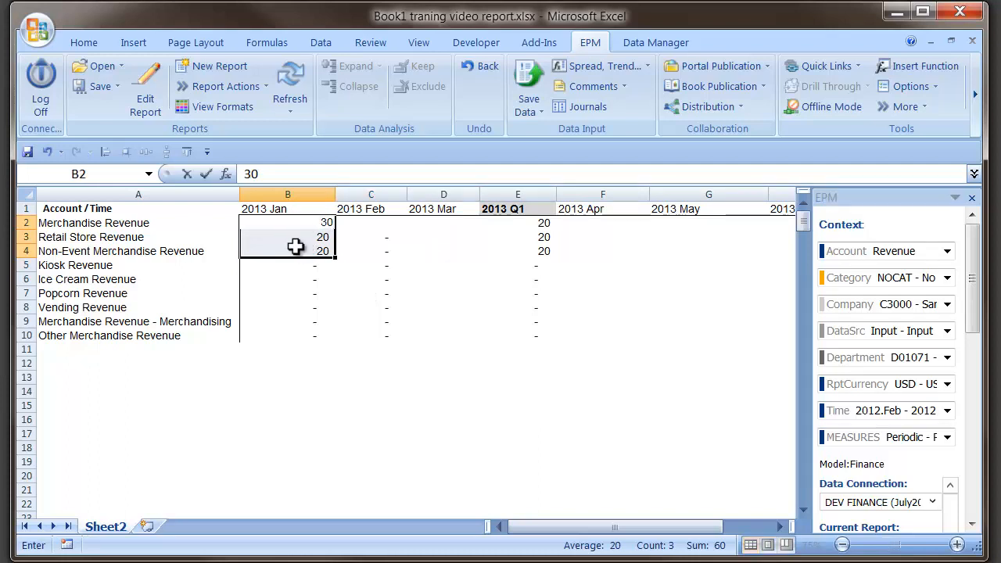
key(ctrl+Return)
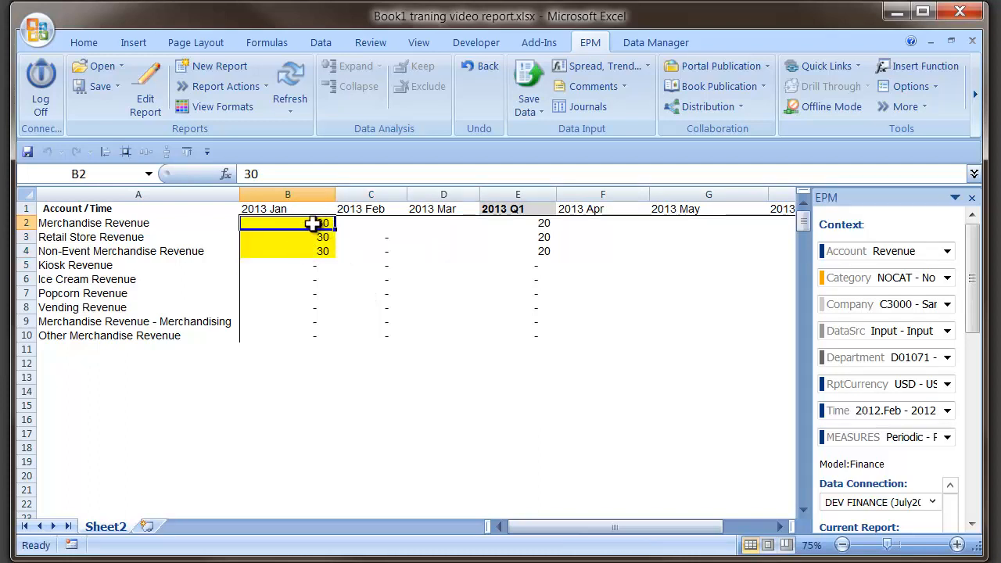
Step: Enter 30 for Merchandise Revenue in 2013 Jan to Mar and try to save the data to the Finance model
drag(314, 223, 438, 224)
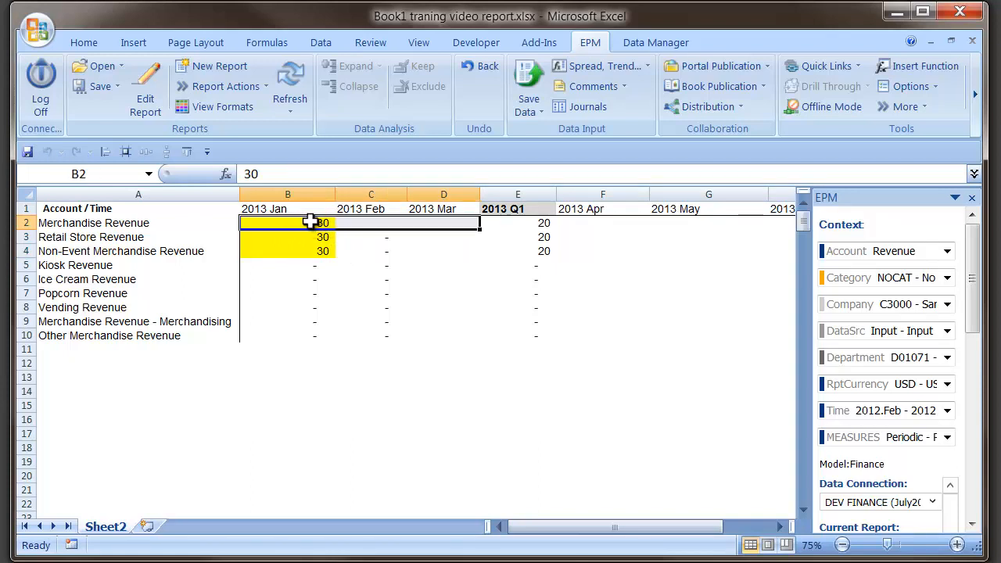
text(30)
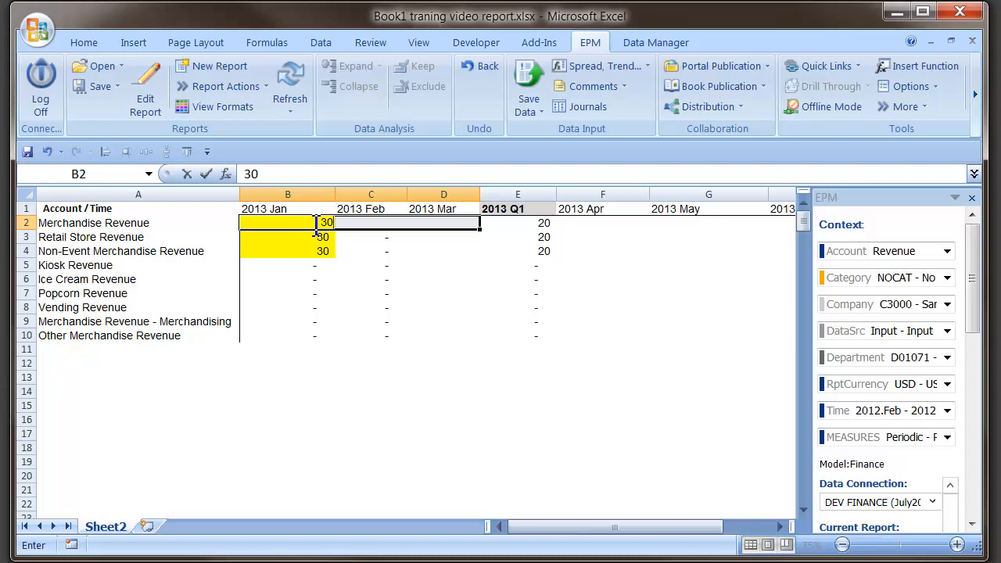
key(ctrl+Return)
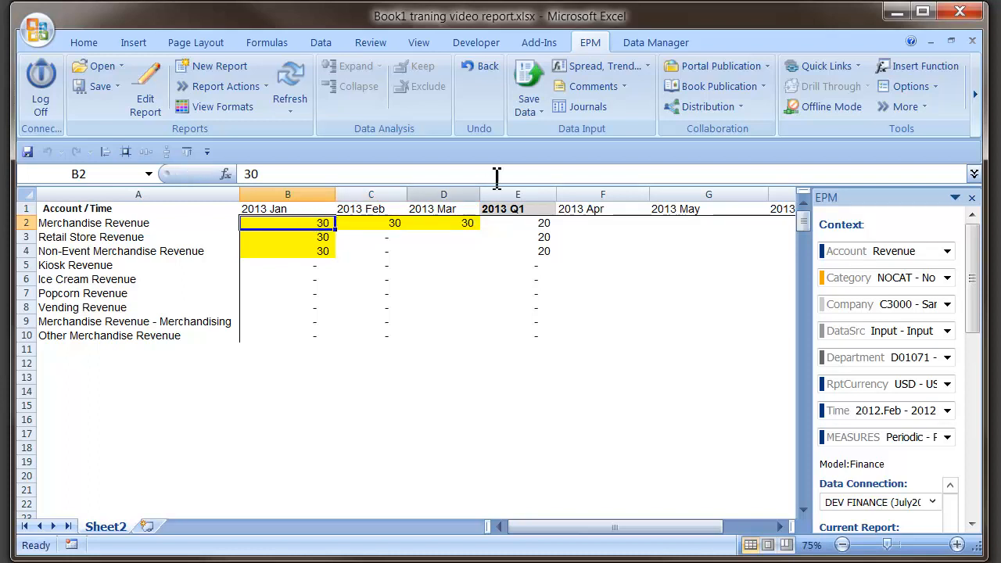
click(527, 94)
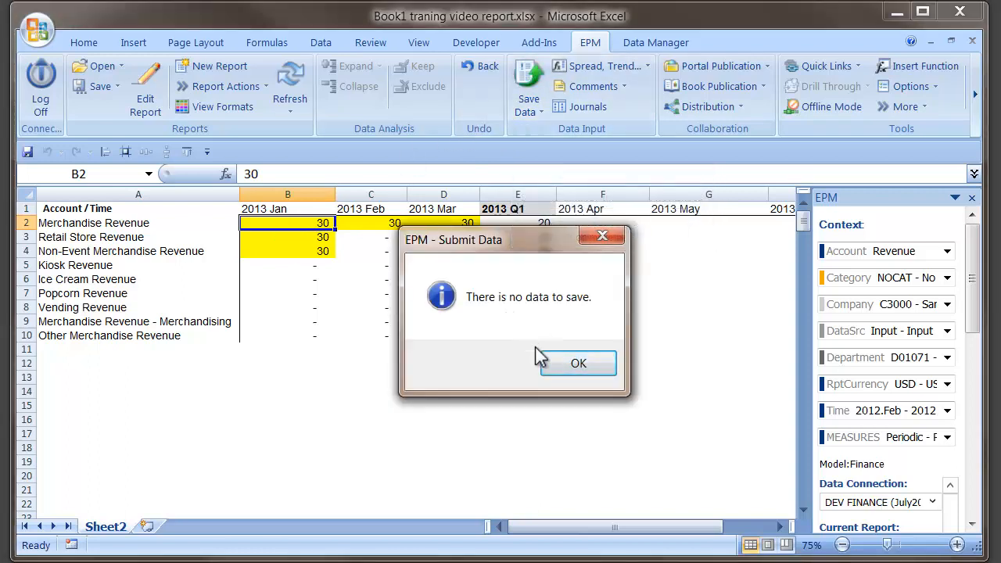
click(552, 364)
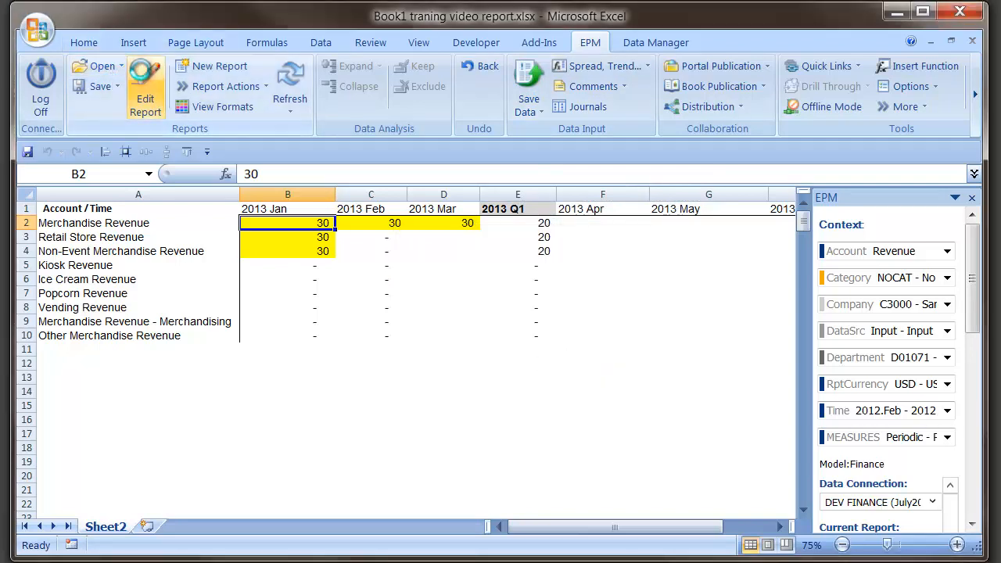
Step: Turn on At Intersection Only for the report's read-only data and apply the change
click(146, 97)
click(288, 25)
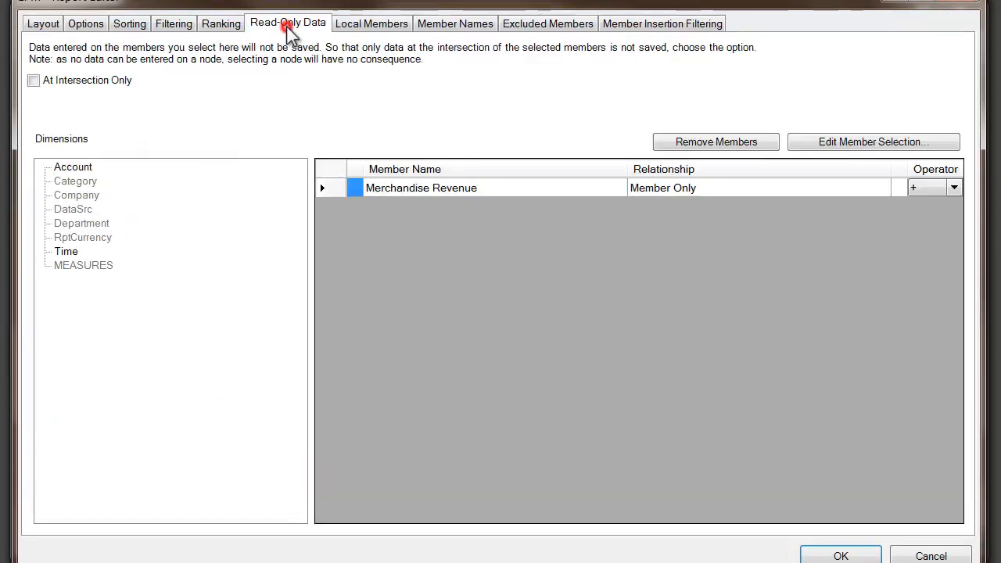
click(33, 81)
click(817, 554)
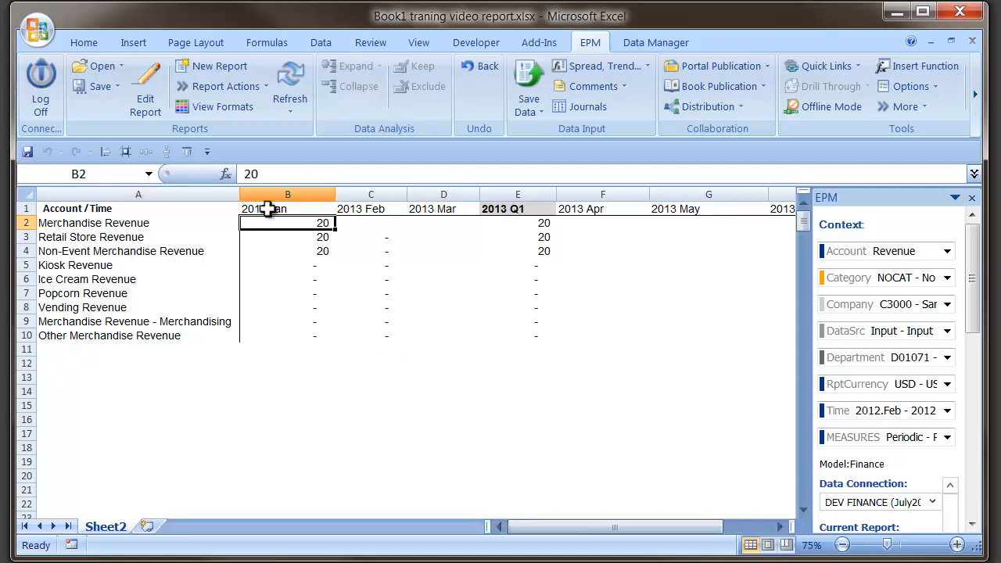
Step: Enter 30 for 2013 Jan in the three Merchandise revenue rows
drag(265, 226, 259, 247)
text(3)
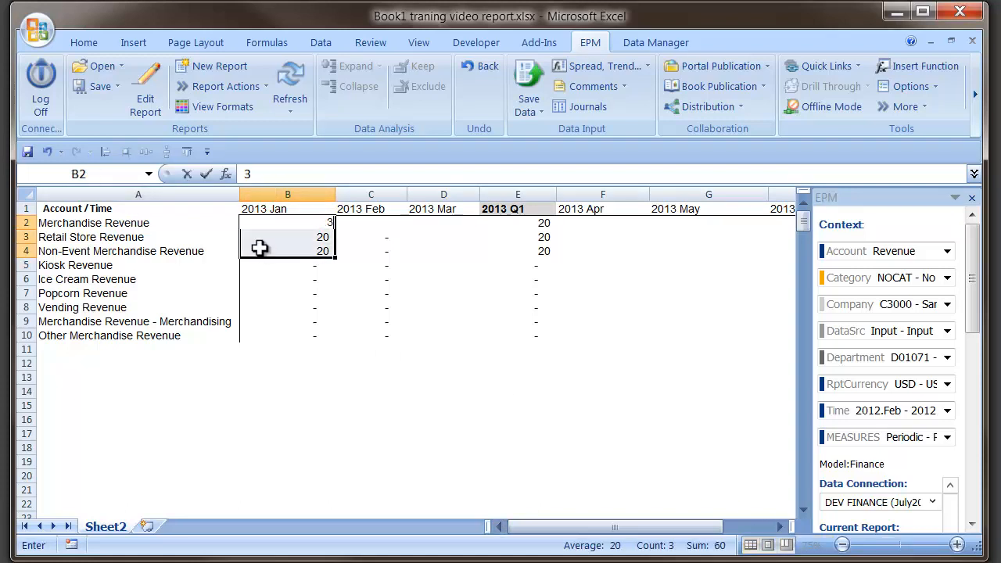
key(ctrl+Return)
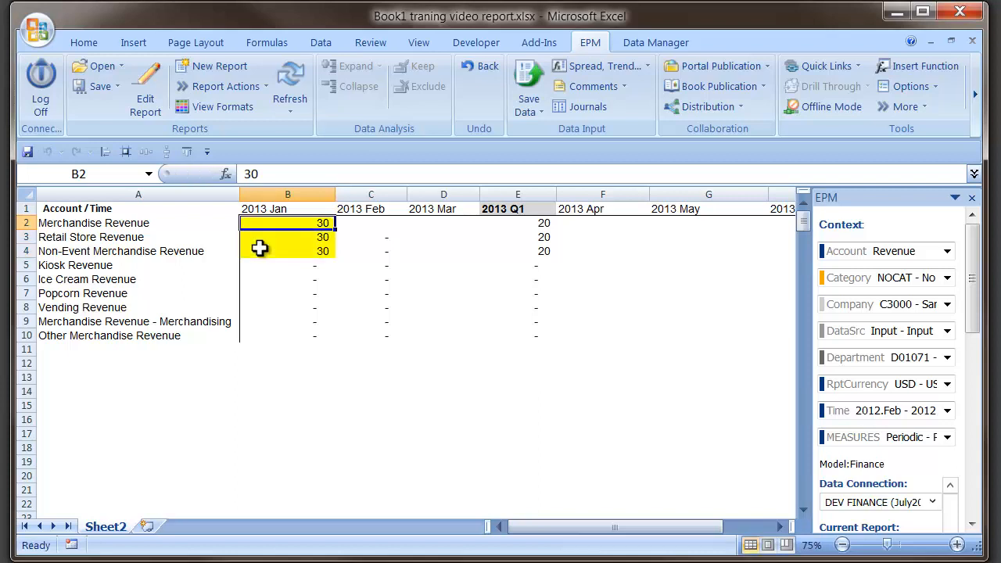
Step: Copy the 30 for Merchandise Revenue across 2013 Feb and 2013 Mar
drag(298, 222, 425, 223)
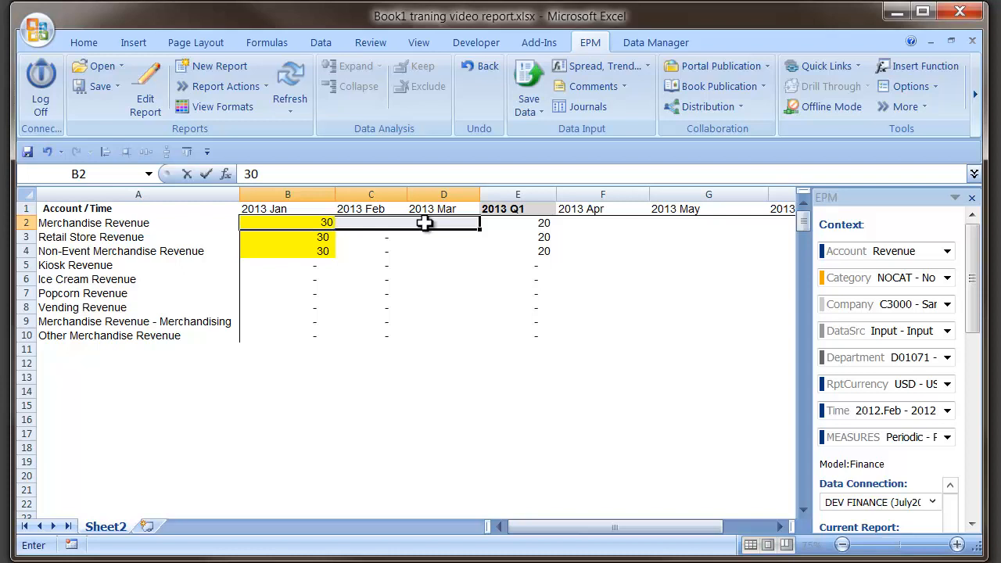
drag(424, 223, 425, 223)
click(248, 223)
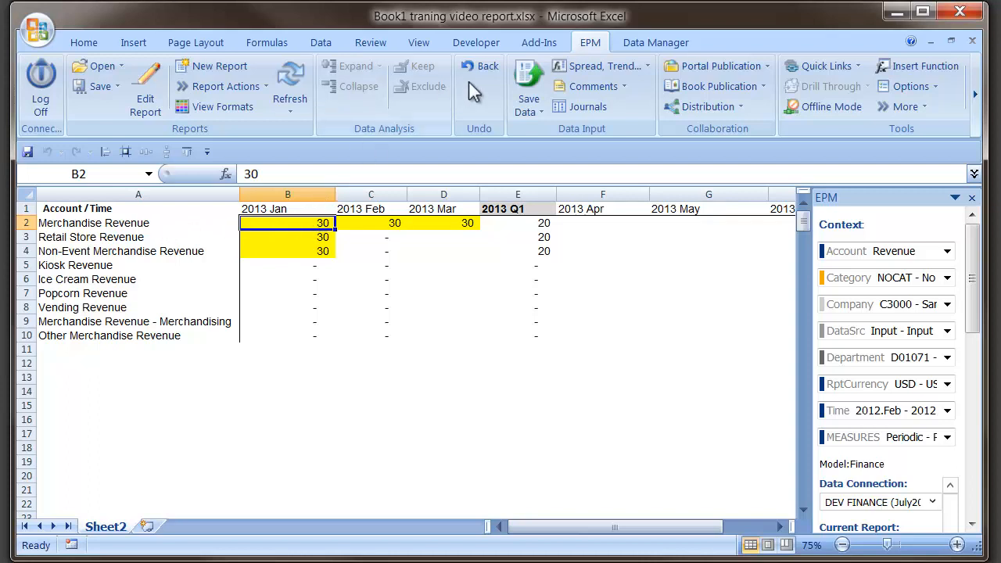
Step: Save the entered data to the Finance model and close the save results
click(518, 83)
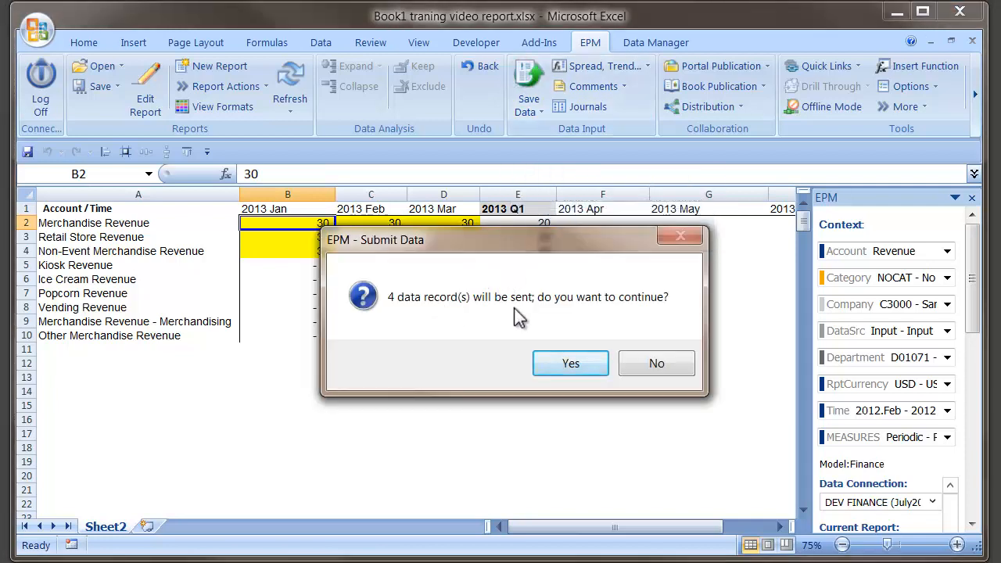
click(560, 363)
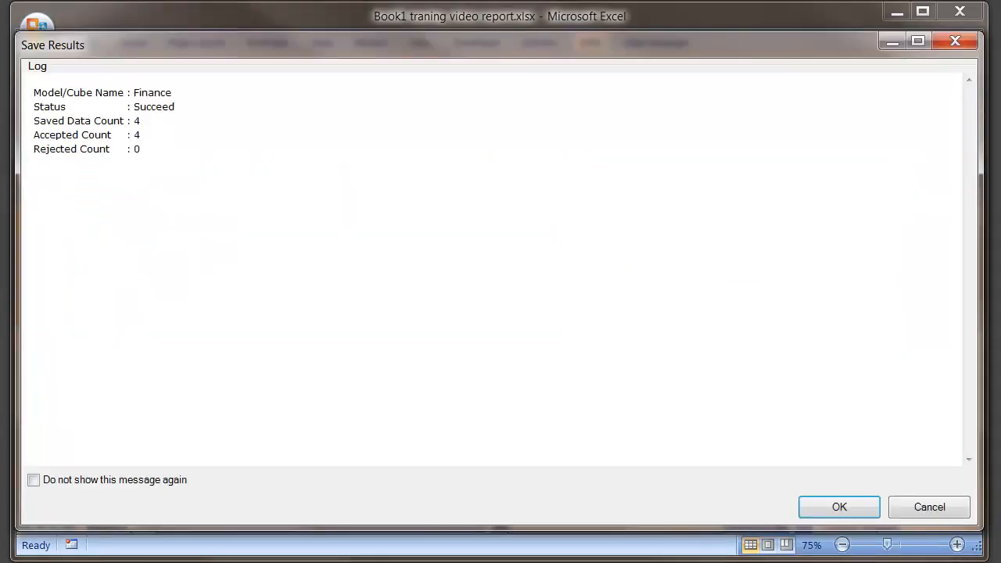
click(826, 516)
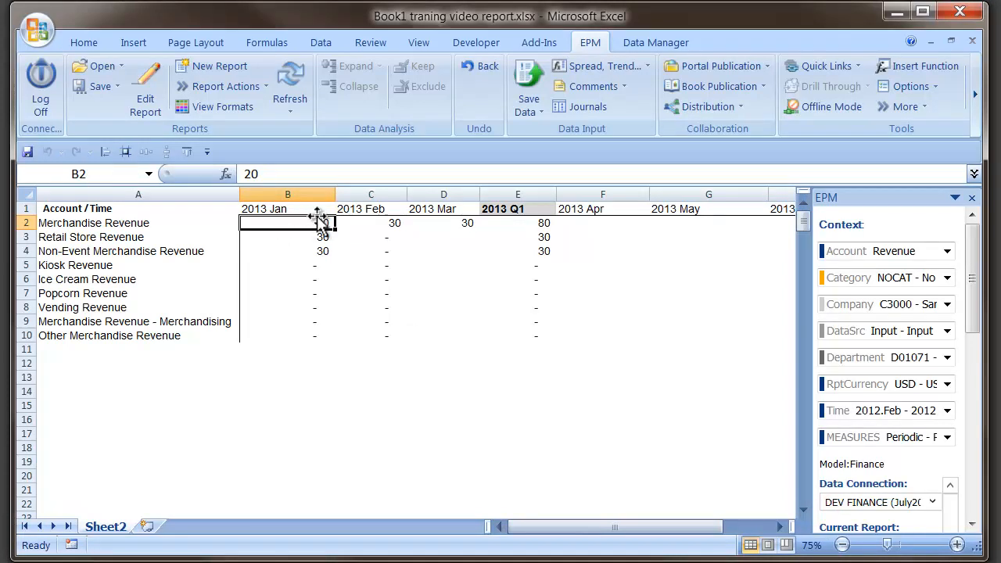
Step: Open the report editor for the current report
click(145, 95)
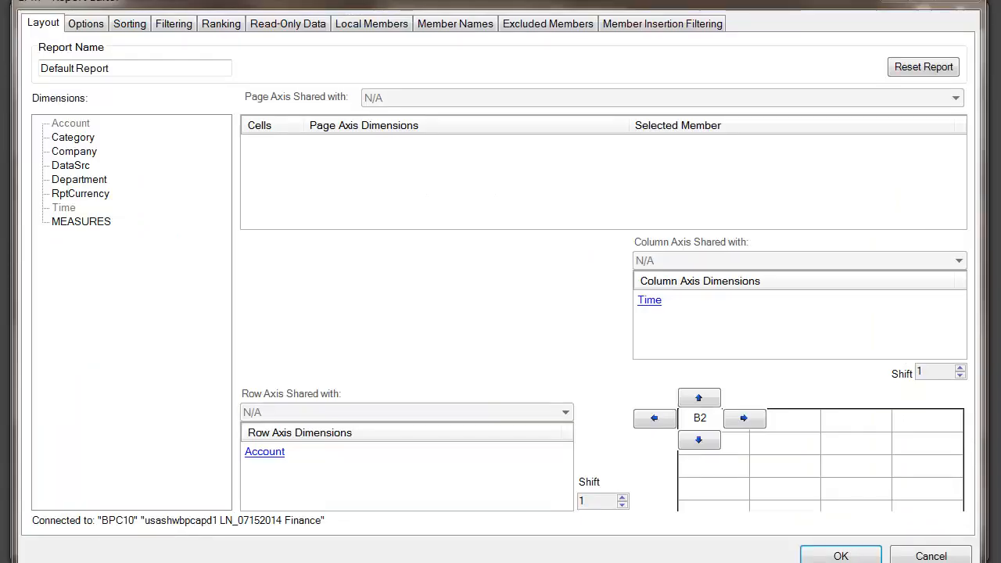